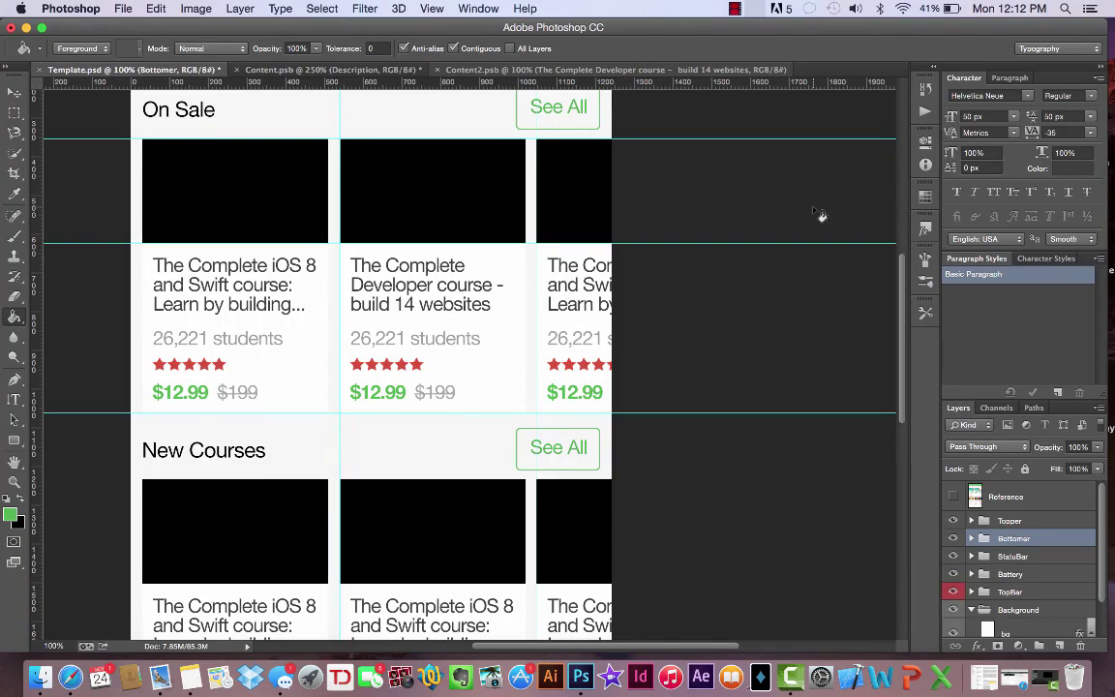
Step: Show the Reference mockup layer and choose the Rectangular Marquee tool
{"action": "scroll", "coordinate": [821, 215], "scroll_direction": "up", "scroll_amount": 3}
{"action": "scroll", "coordinate": [820, 214], "scroll_direction": "down", "scroll_amount": 8}
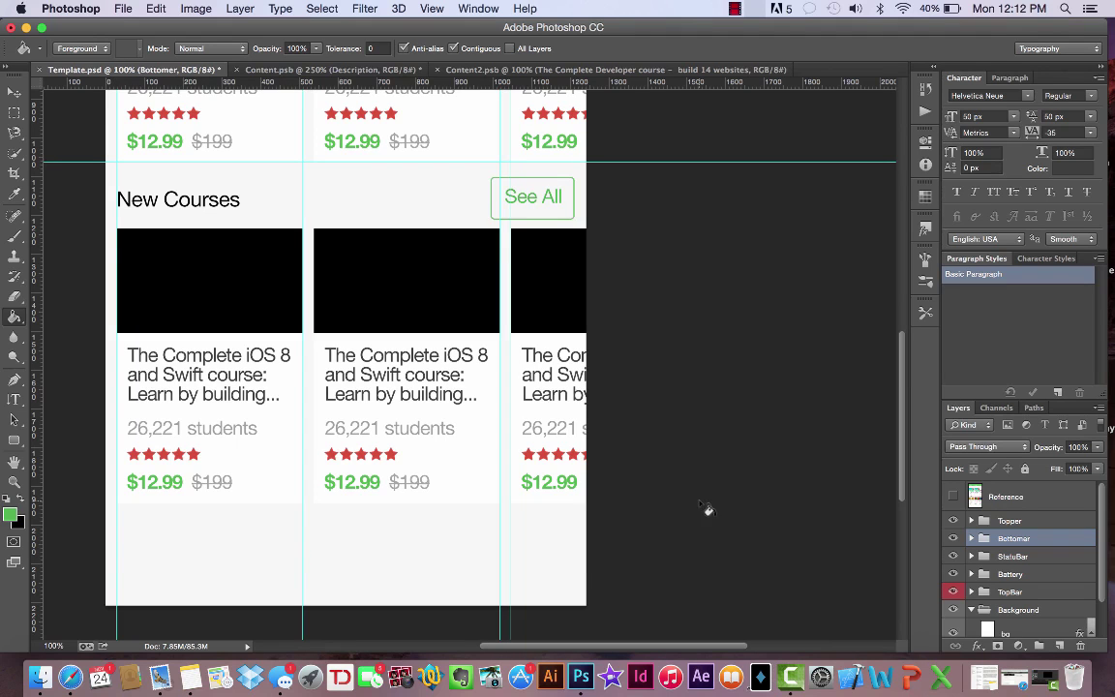
{"action": "scroll", "coordinate": [709, 490], "scroll_direction": "up", "scroll_amount": 2}
{"action": "scroll", "coordinate": [709, 491], "scroll_direction": "up", "scroll_amount": 3}
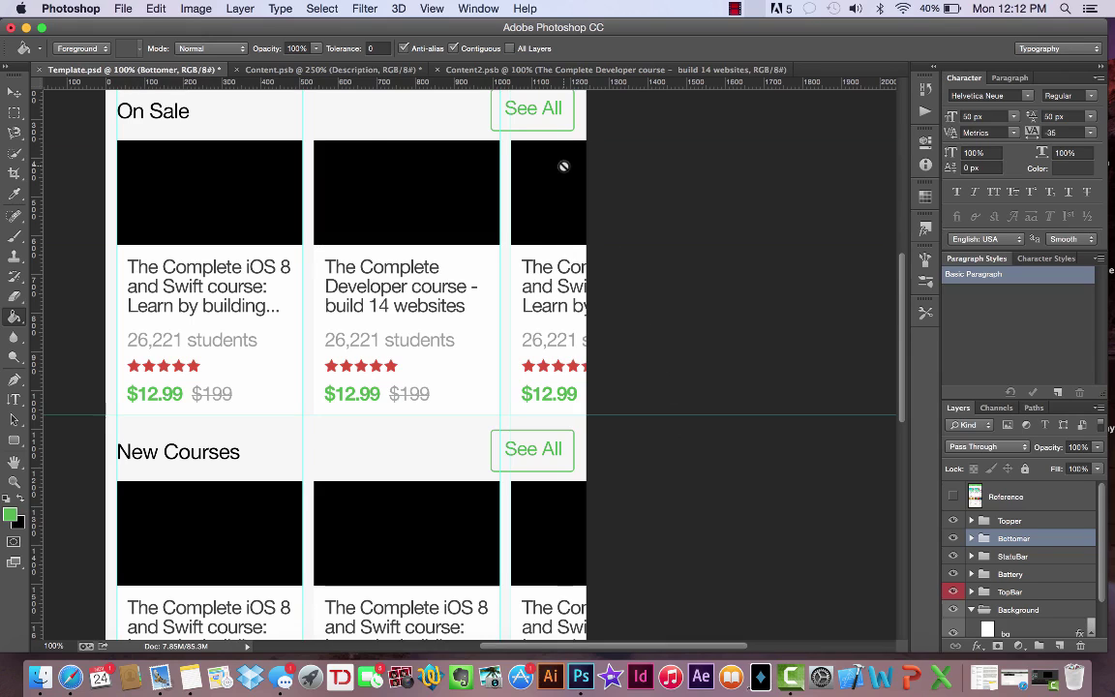
{"action": "left_click", "coordinate": [952, 497]}
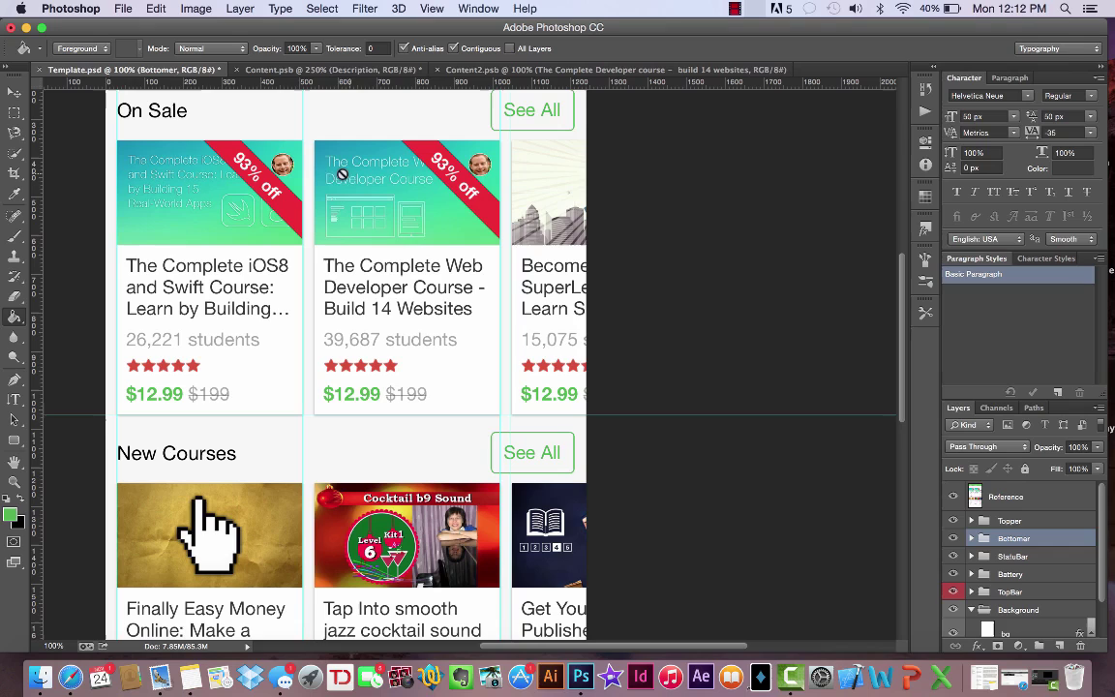
{"action": "left_click", "coordinate": [15, 112]}
{"action": "left_click", "coordinate": [68, 111]}
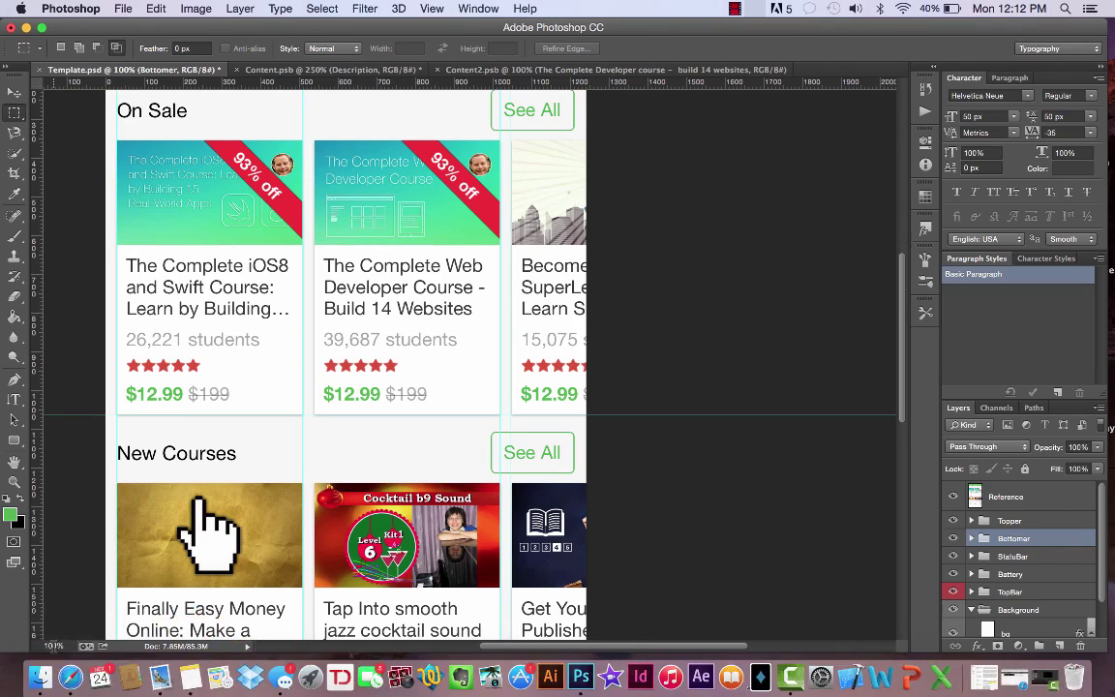
Step: Zoom to 200% and marquee the first On Sale card's thumbnail area
{"action": "left_click", "coordinate": [53, 645]}
{"action": "type", "text": "200"}
{"action": "key", "text": "Return"}
{"action": "scroll", "coordinate": [271, 315], "scroll_direction": "up", "scroll_amount": 5}
{"action": "scroll", "coordinate": [271, 315], "scroll_direction": "left", "scroll_amount": 5}
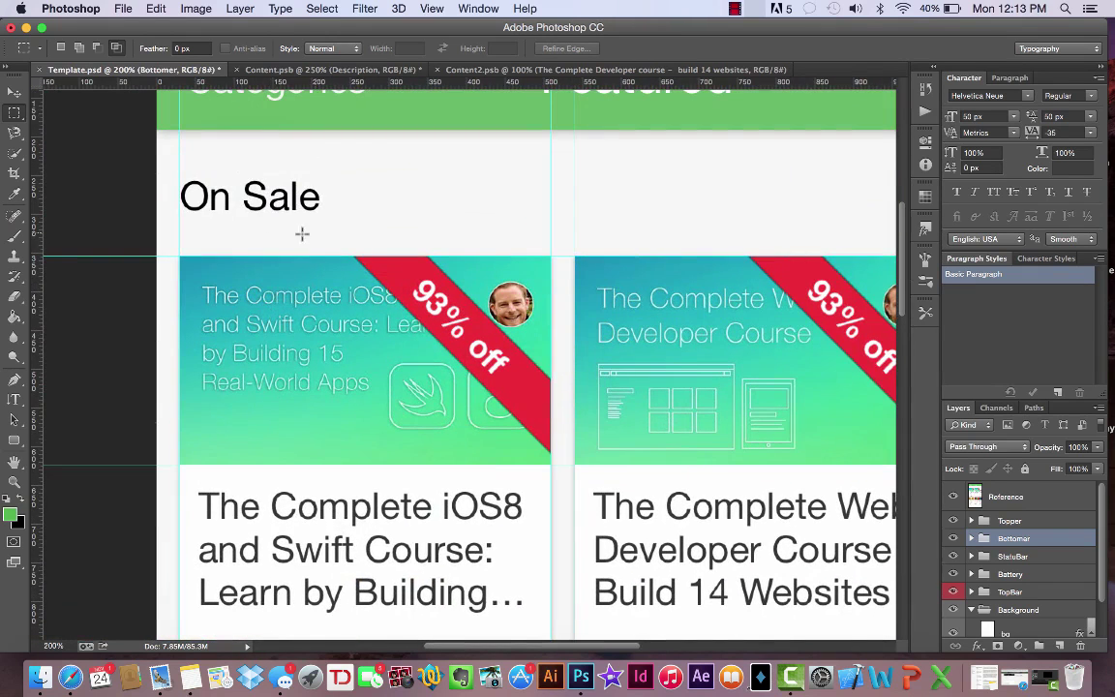
{"action": "left_click_drag", "start_coordinate": [178, 256], "coordinate": [547, 464]}
Step: With the Move tool on the Reference layer, drag the selected thumbnail out and back
{"action": "key", "text": "v"}
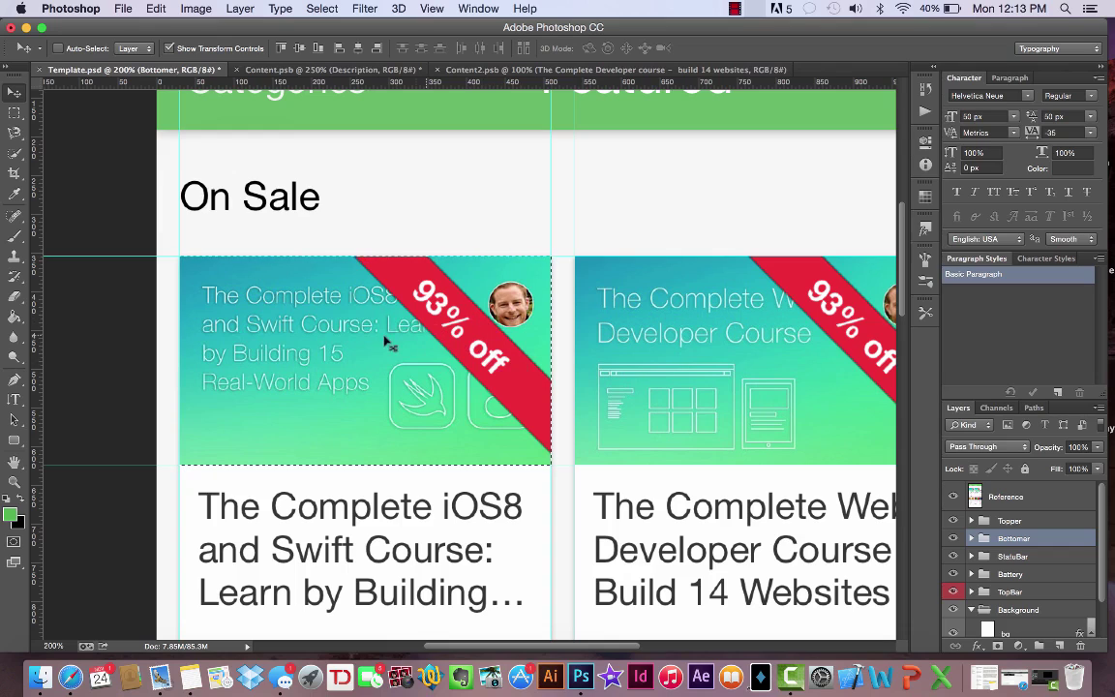
{"action": "left_click", "coordinate": [1051, 497]}
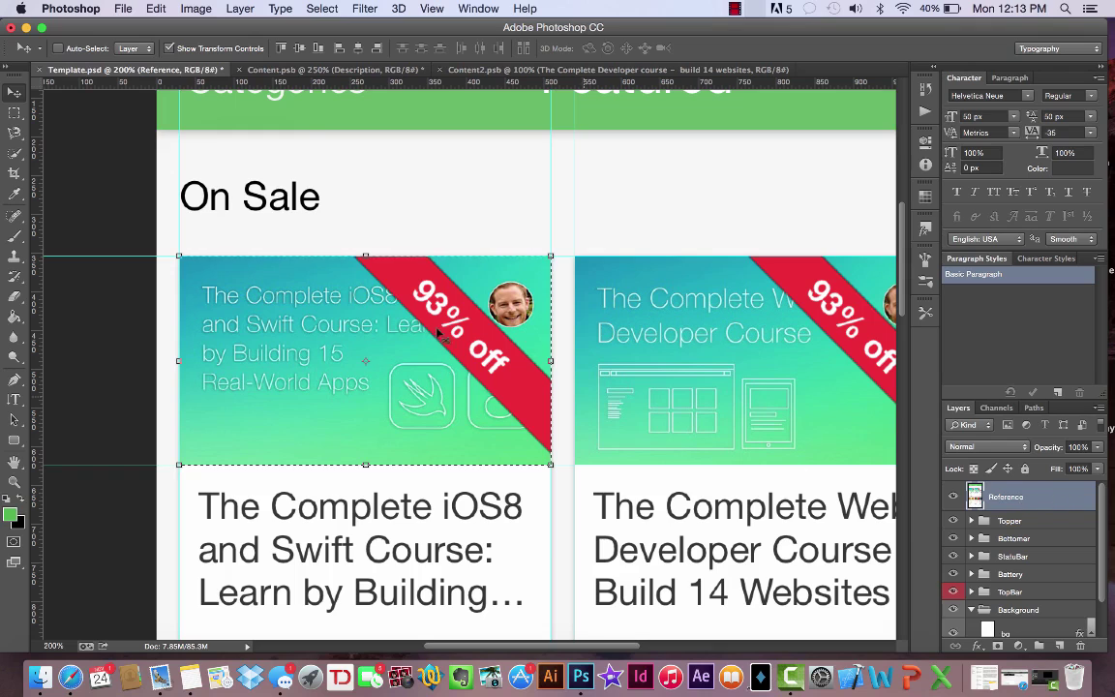
{"action": "left_click_drag", "start_coordinate": [401, 290], "coordinate": [596, 92]}
{"action": "left_click_drag", "start_coordinate": [473, 327], "coordinate": [329, 369]}
Step: Hide the reference, expand Topper > Course1, and open the Top Image smart object
{"action": "left_click", "coordinate": [391, 69]}
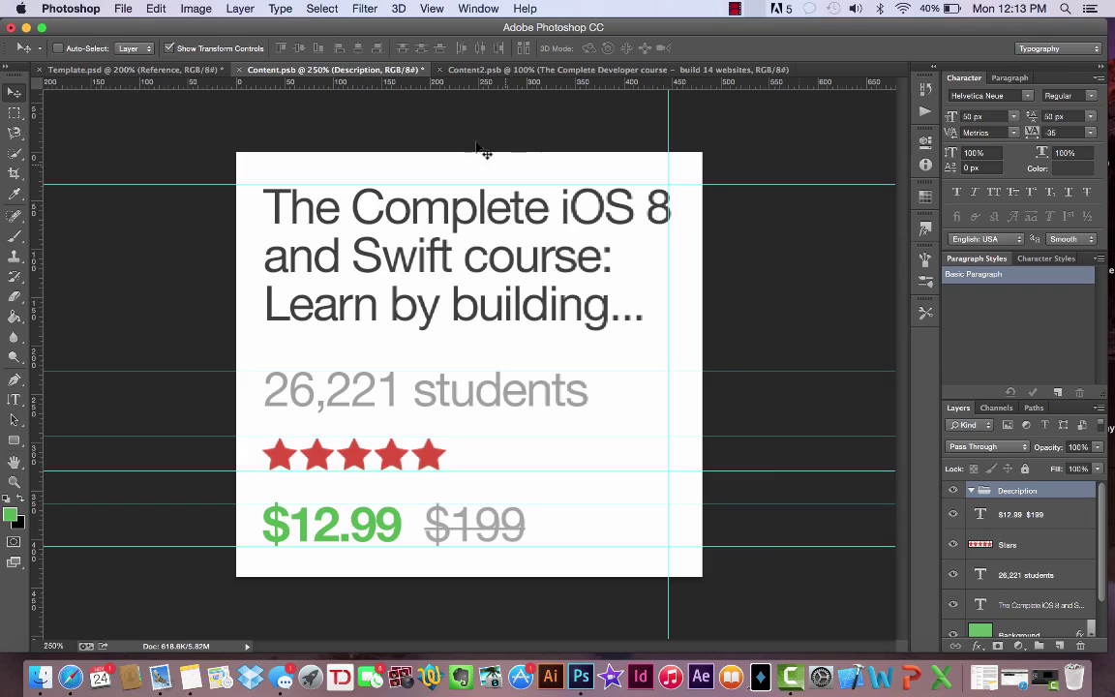
{"action": "left_click", "coordinate": [143, 70]}
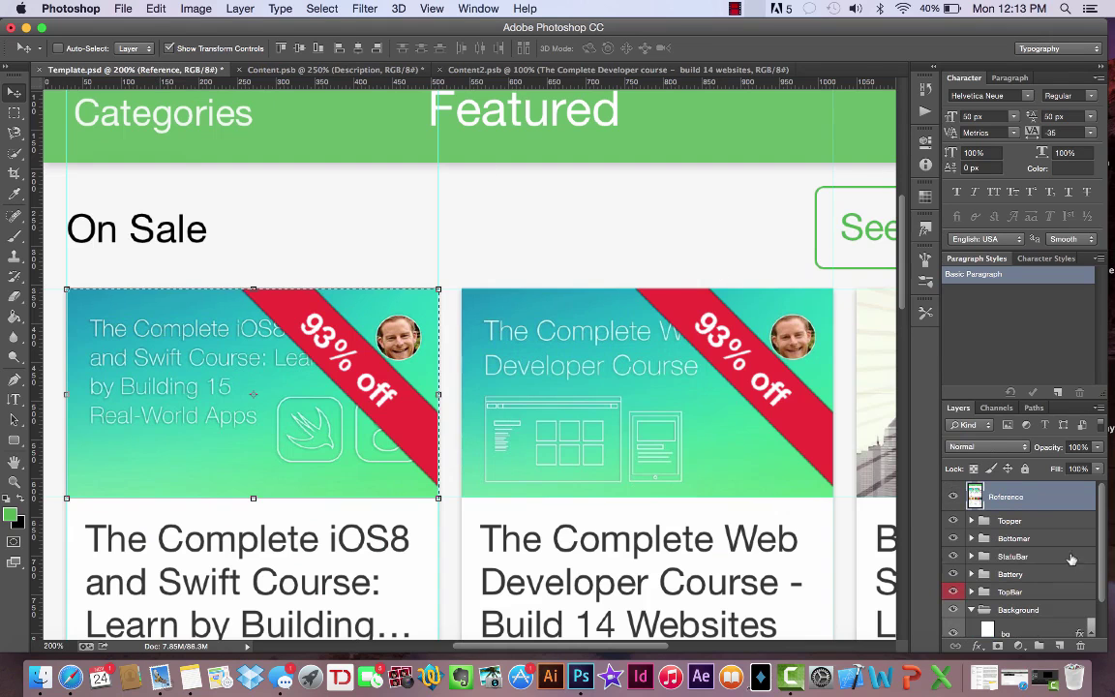
{"action": "left_click", "coordinate": [953, 496]}
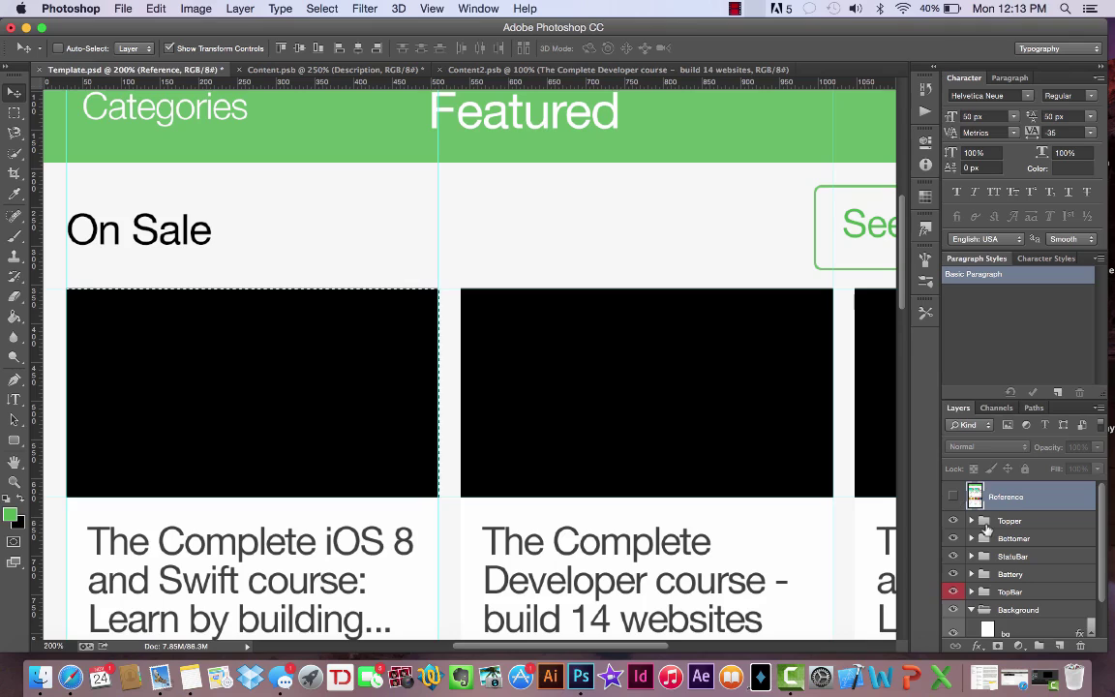
{"action": "left_click", "coordinate": [973, 521]}
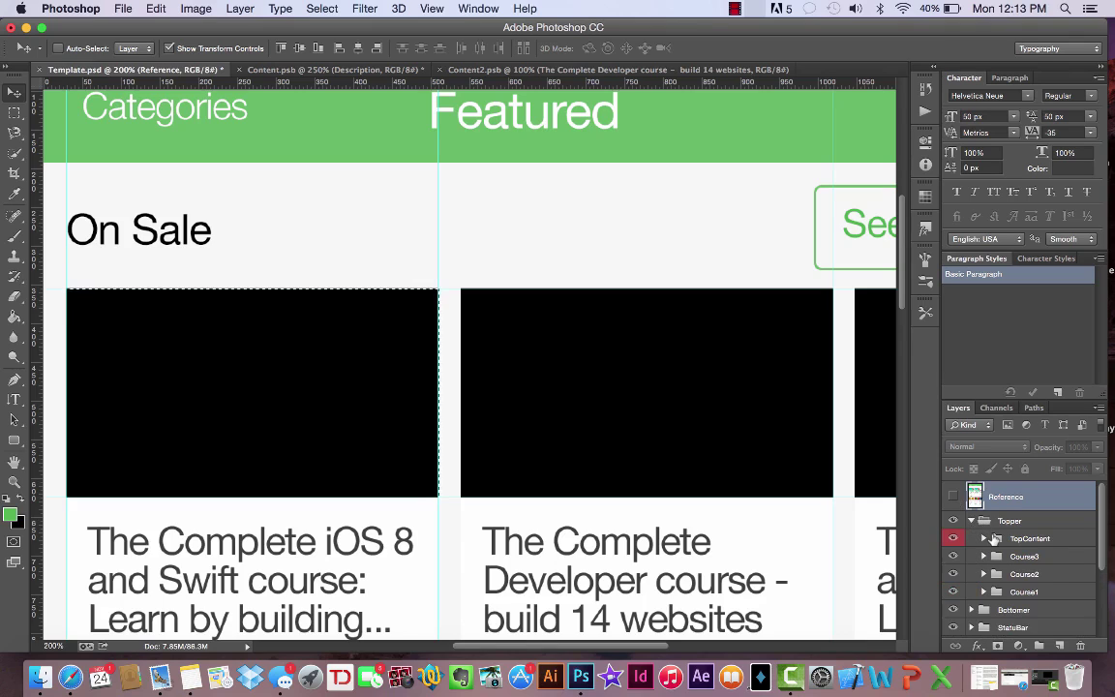
{"action": "left_click", "coordinate": [983, 591]}
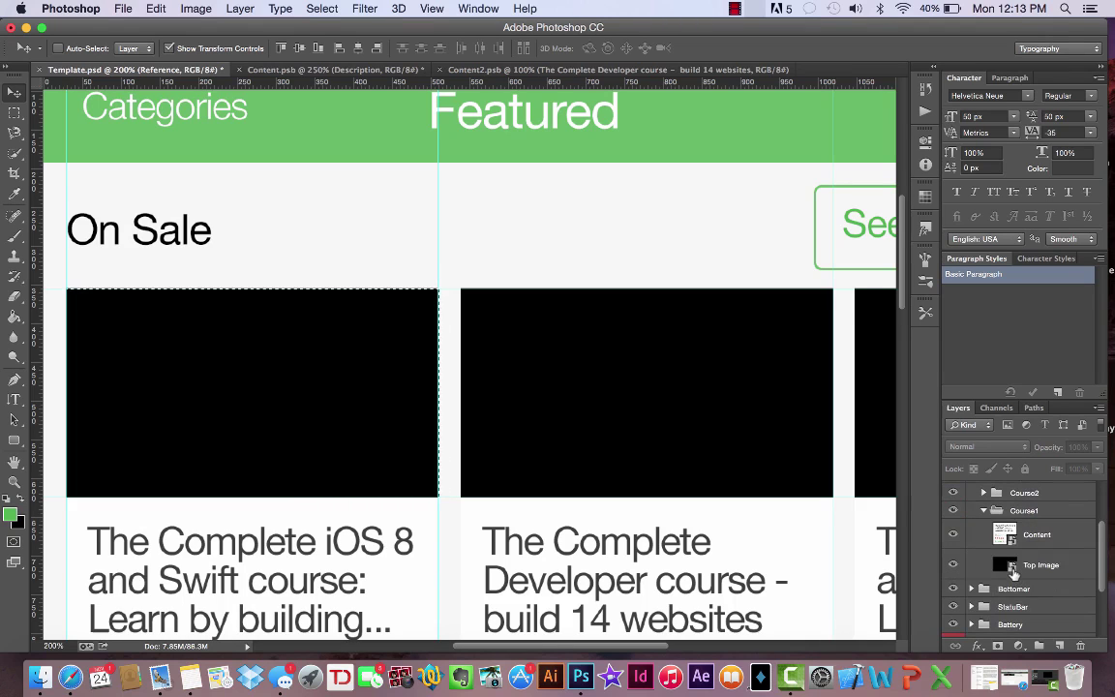
{"action": "double_click", "coordinate": [1011, 569]}
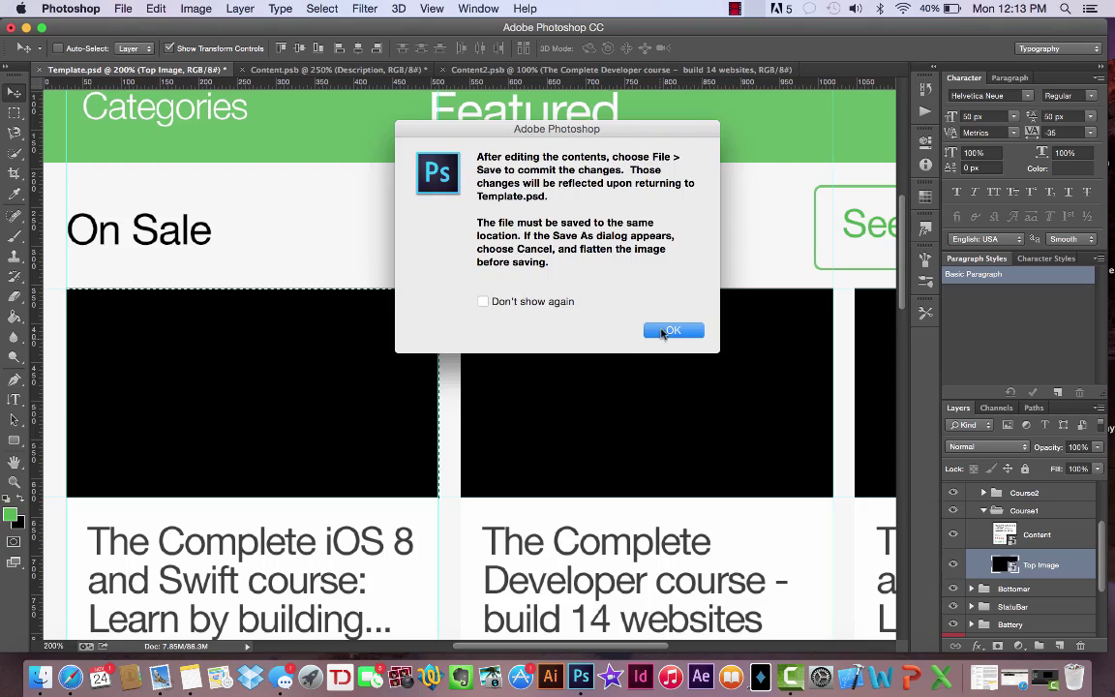
{"action": "key", "text": "Return"}
Step: Drag the Reference thumbnail selection into Top Image2.psb as a new layer and save it
{"action": "left_click", "coordinate": [194, 70]}
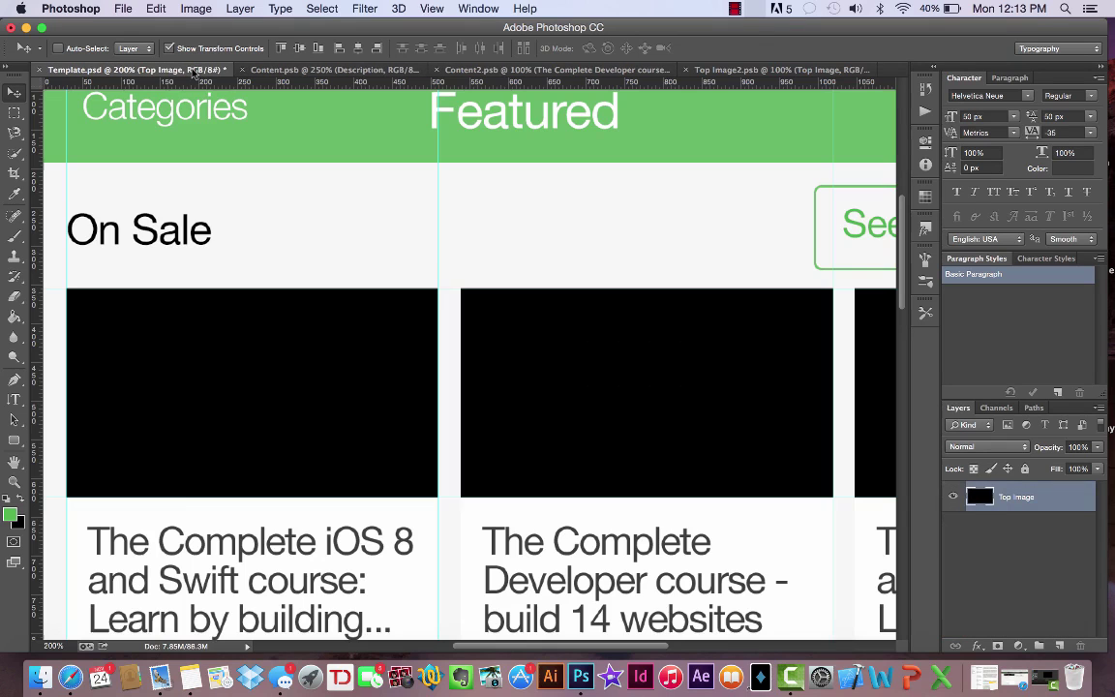
{"action": "scroll", "coordinate": [957, 523], "scroll_direction": "up", "scroll_amount": 2}
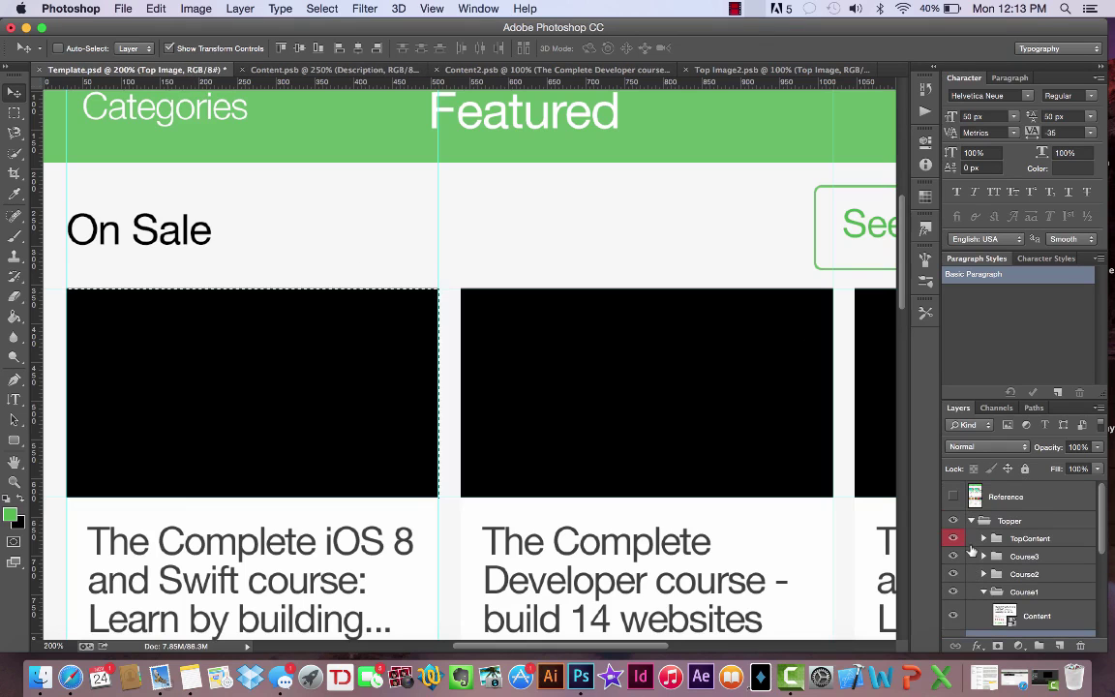
{"action": "left_click", "coordinate": [952, 497]}
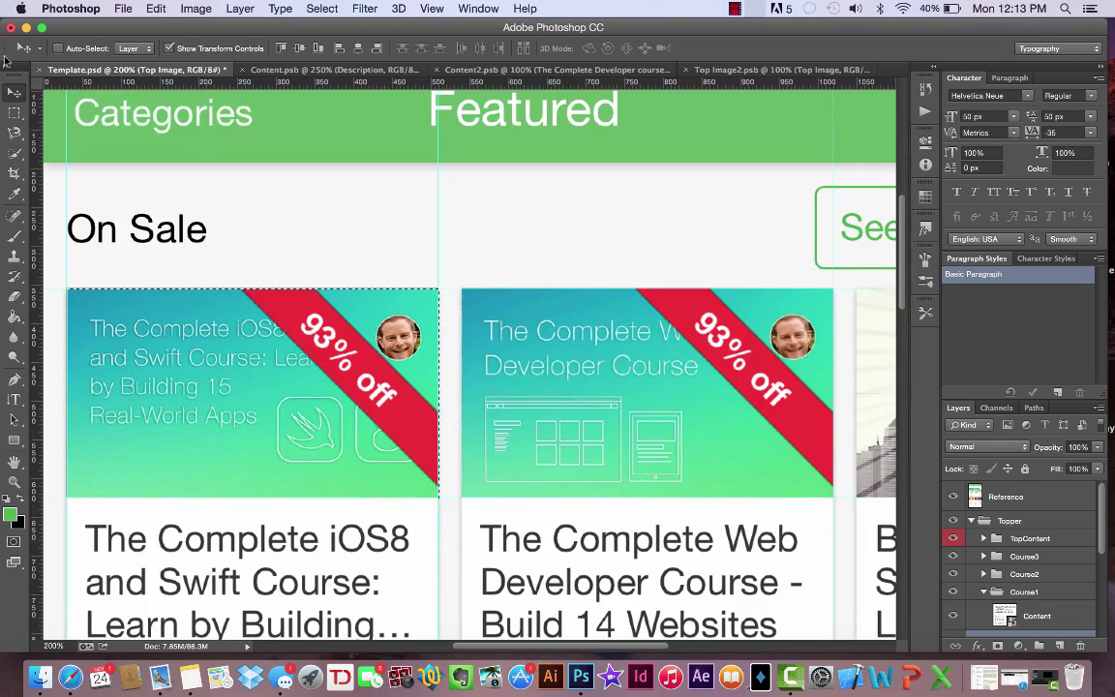
{"action": "left_click", "coordinate": [1042, 497]}
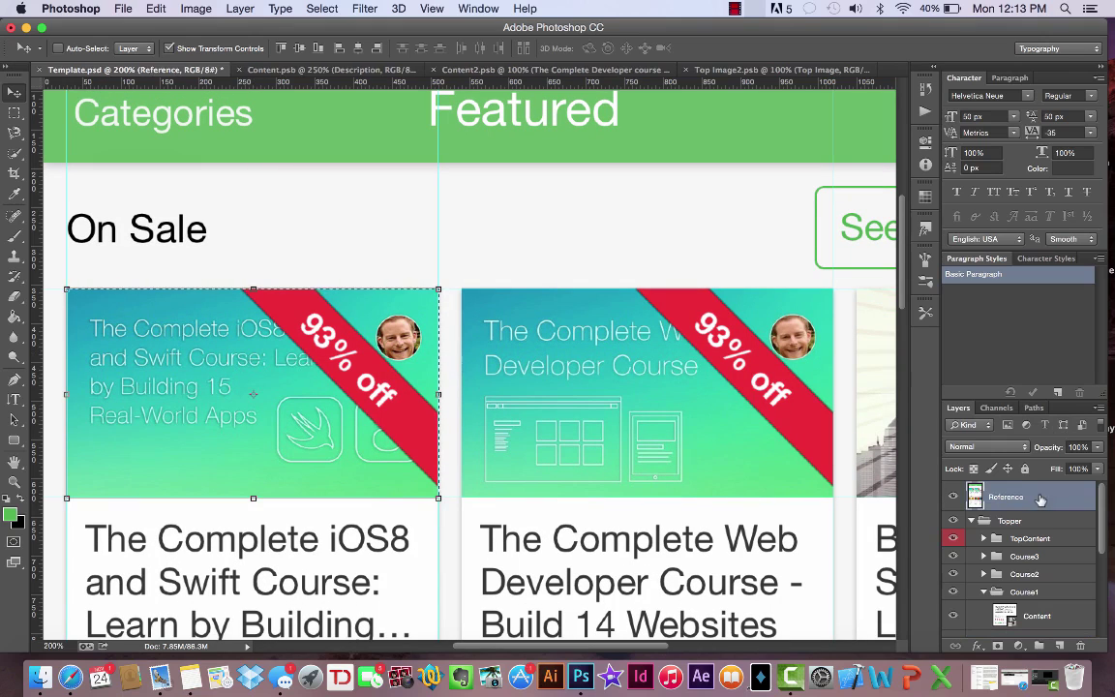
{"action": "left_click_drag", "start_coordinate": [292, 329], "coordinate": [727, 72]}
{"action": "mouse_move", "coordinate": [466, 333]}
{"action": "left_mouse_down"}
{"action": "mouse_move", "coordinate": [443, 331]}
{"action": "mouse_move", "coordinate": [528, 319]}
{"action": "mouse_move", "coordinate": [483, 332]}
{"action": "left_mouse_up"}
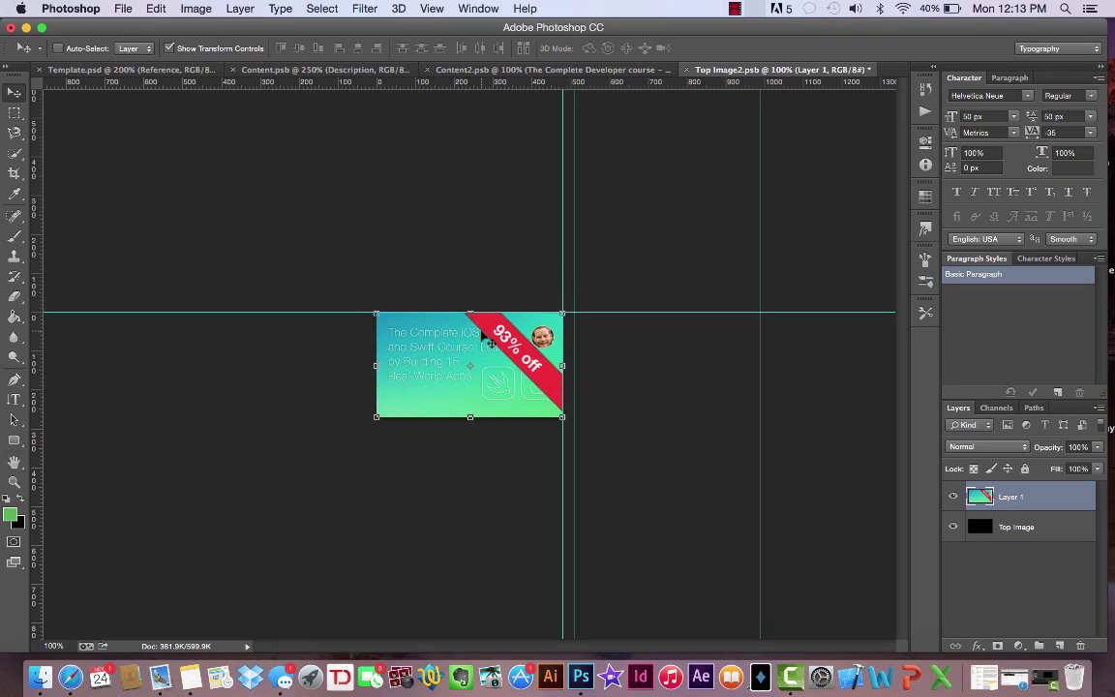
{"action": "left_click", "coordinate": [122, 9]}
{"action": "left_click", "coordinate": [152, 166]}
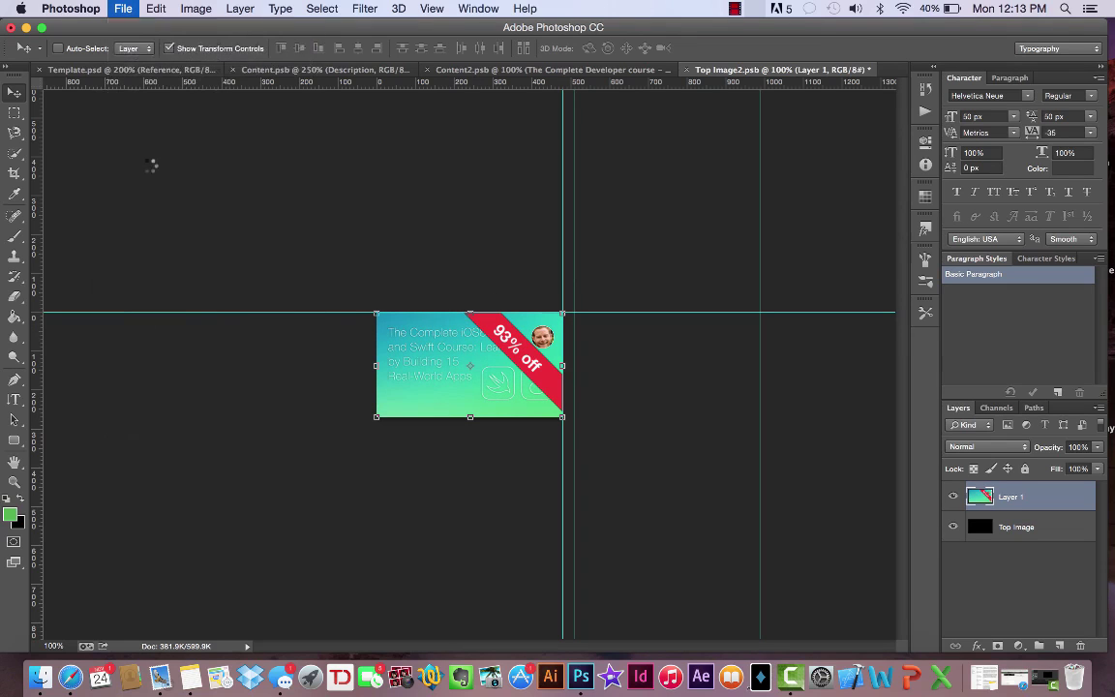
Step: Check the updated card, then view Template.psd at 100% with the reference showing New Courses
{"action": "left_click", "coordinate": [159, 70]}
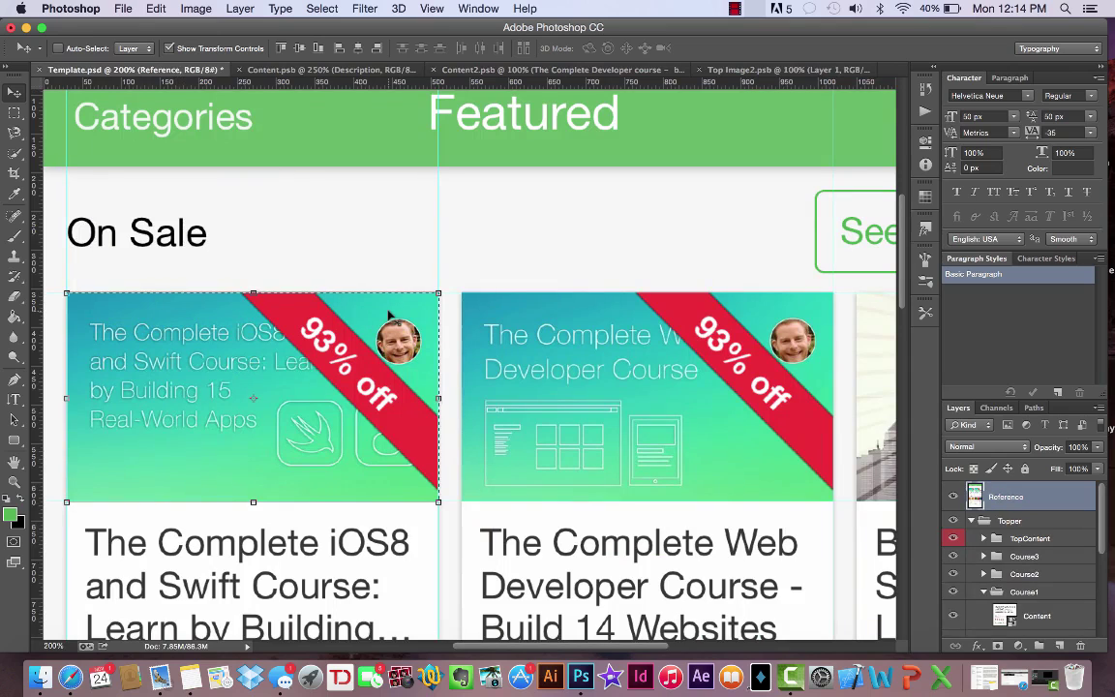
{"action": "key", "text": "super+comma"}
{"action": "scroll", "coordinate": [803, 418], "scroll_direction": "down", "scroll_amount": 3}
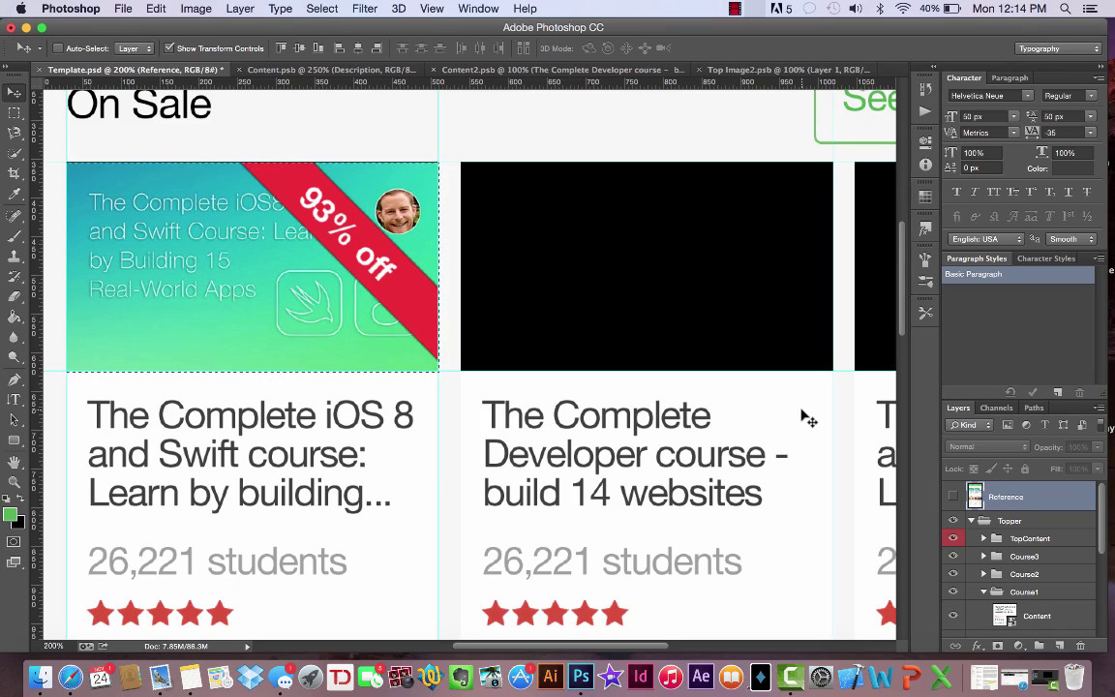
{"action": "scroll", "coordinate": [290, 503], "scroll_direction": "down", "scroll_amount": 3}
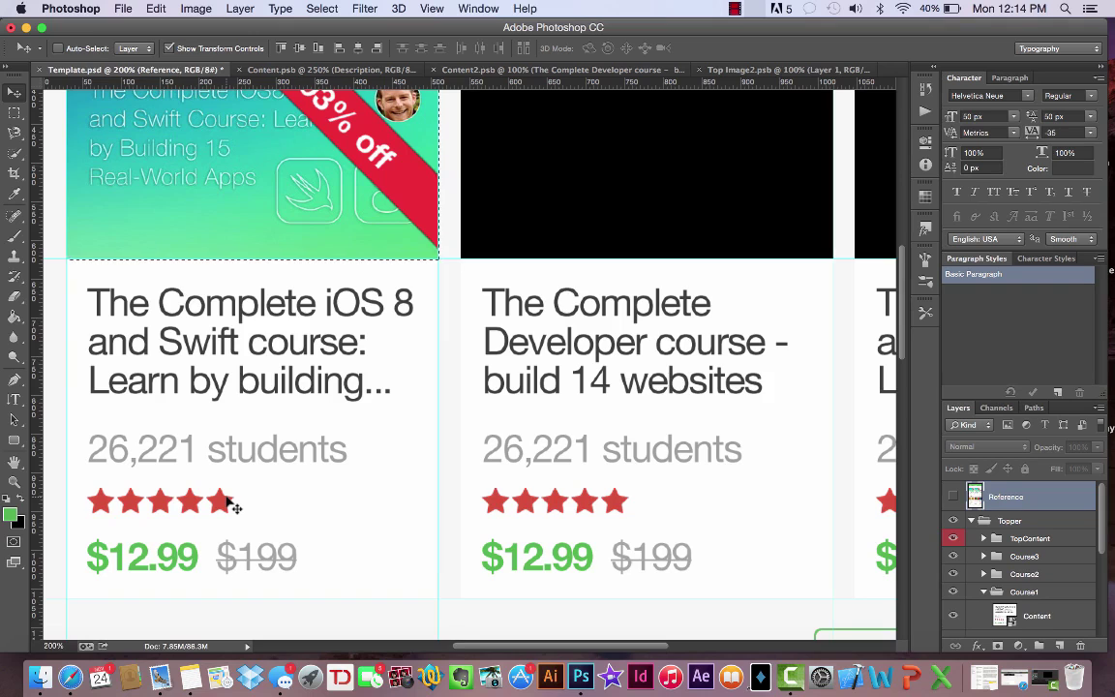
{"action": "scroll", "coordinate": [229, 503], "scroll_direction": "up", "scroll_amount": 2}
{"action": "scroll", "coordinate": [230, 504], "scroll_direction": "left", "scroll_amount": 2}
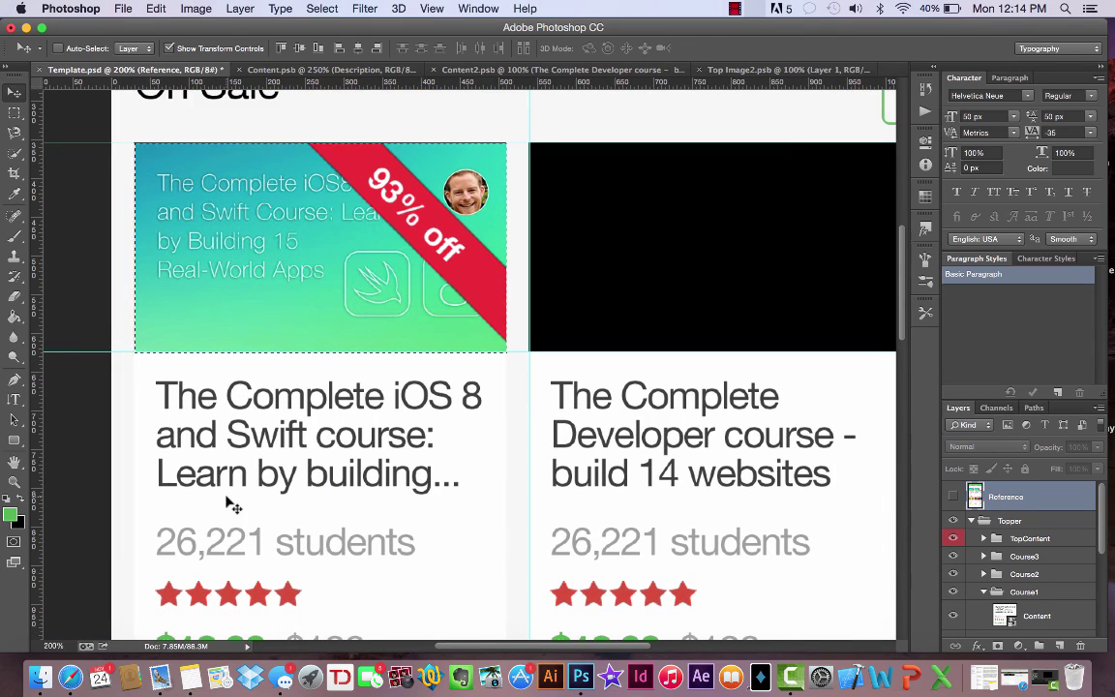
{"action": "scroll", "coordinate": [290, 465], "scroll_direction": "down", "scroll_amount": 2}
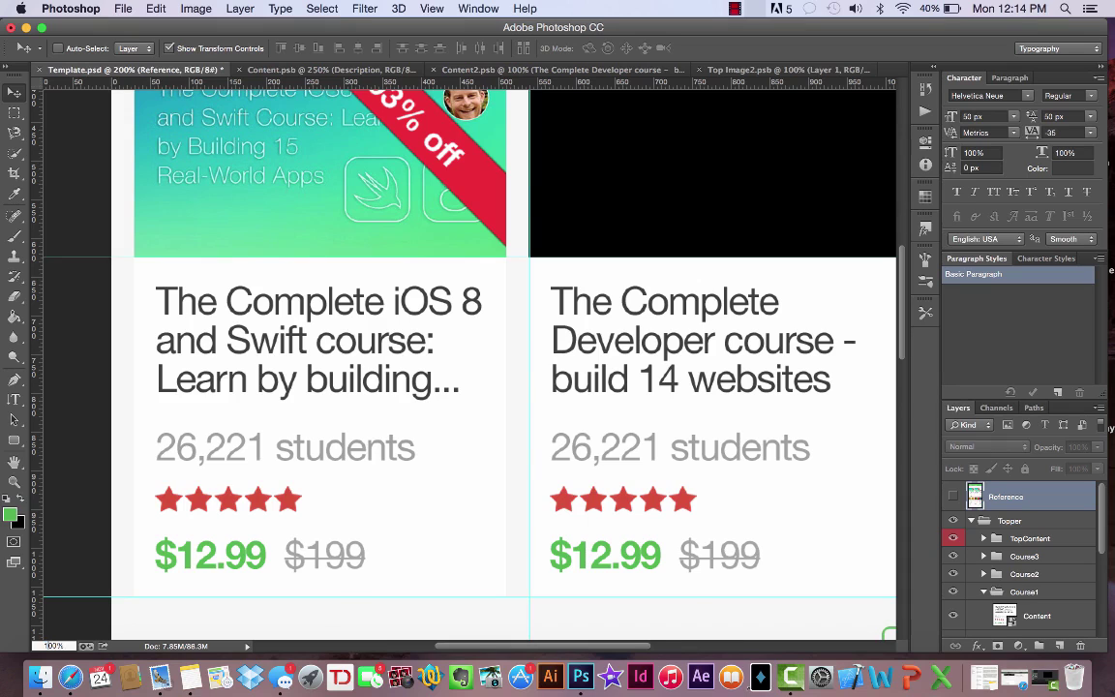
{"action": "key", "text": "Return"}
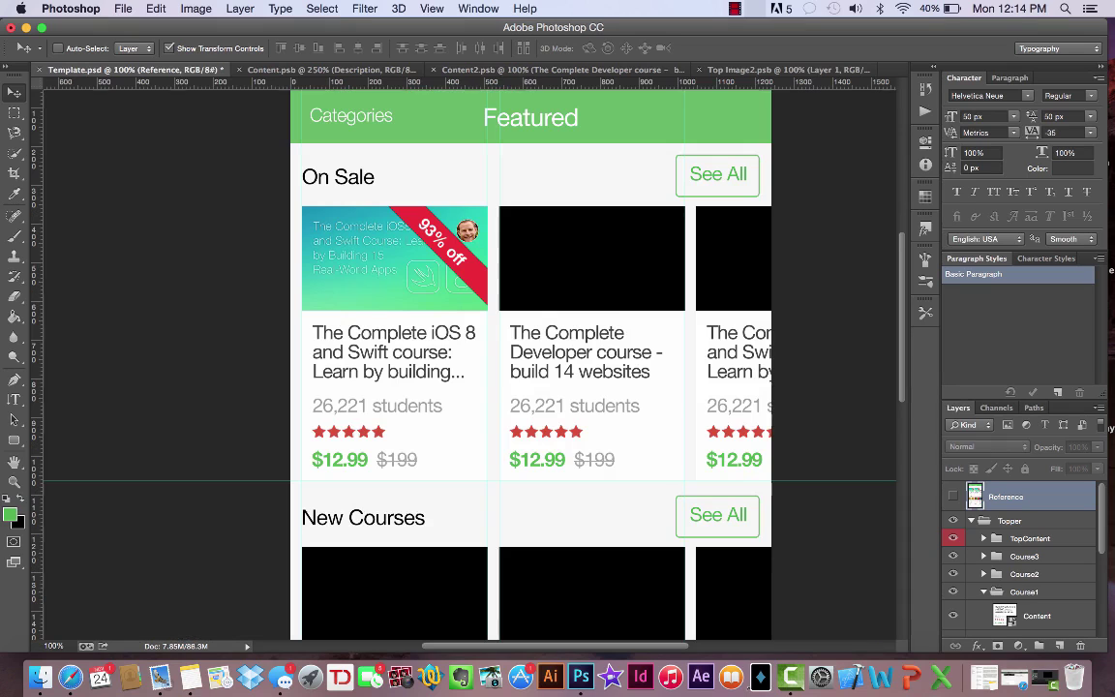
{"action": "left_click", "coordinate": [952, 497]}
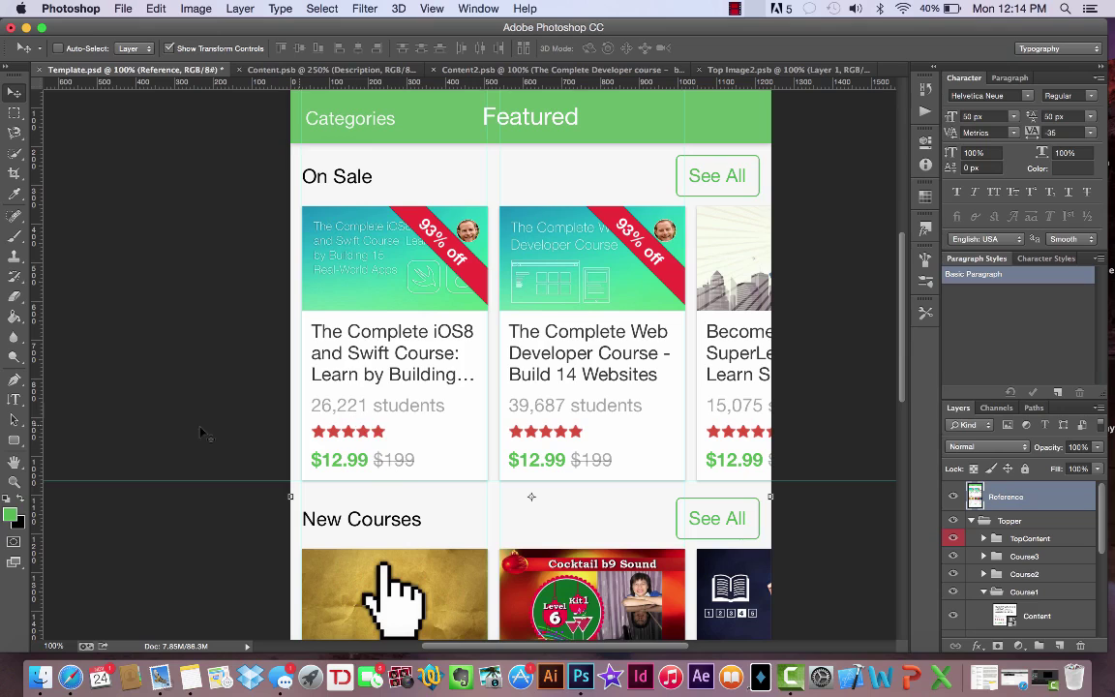
{"action": "scroll", "coordinate": [225, 407], "scroll_direction": "down", "scroll_amount": 10}
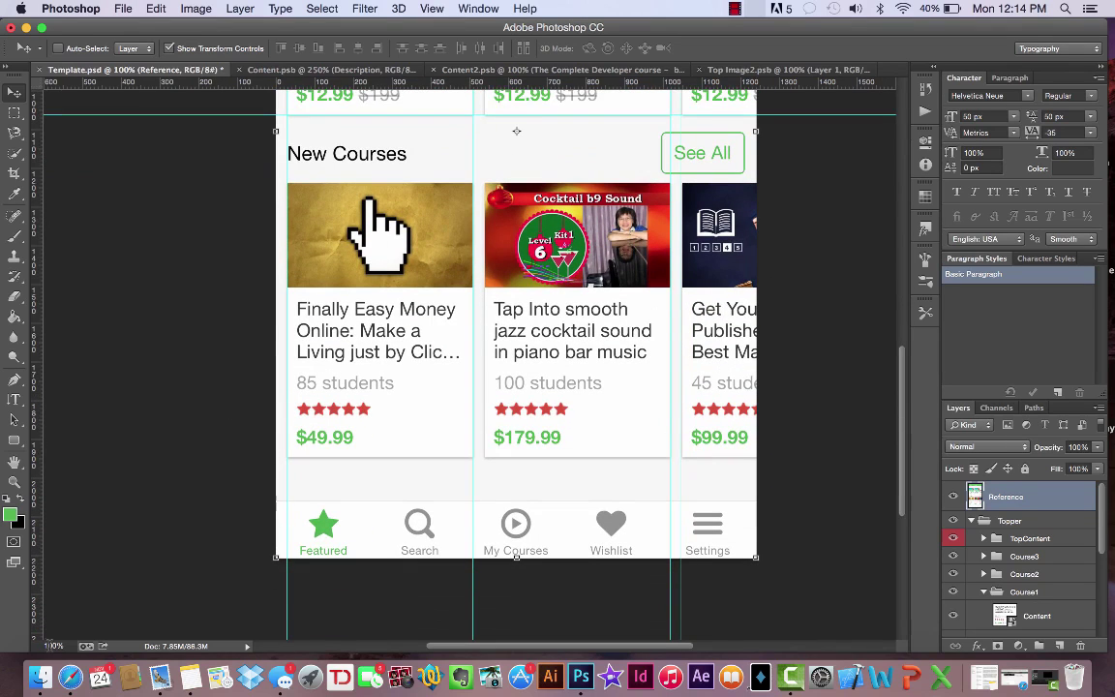
{"action": "left_click", "coordinate": [48, 646]}
{"action": "type", "text": "500"}
{"action": "key", "text": "Return"}
{"action": "scroll", "coordinate": [483, 365], "scroll_direction": "down", "scroll_amount": 6}
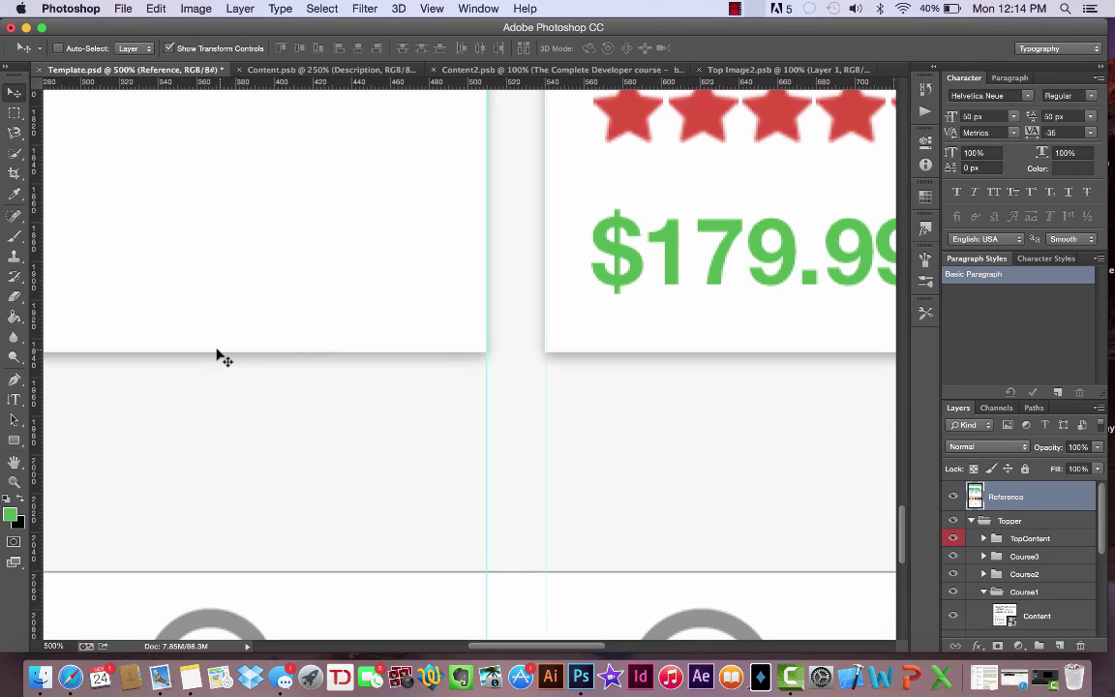
{"action": "scroll", "coordinate": [486, 232], "scroll_direction": "up", "scroll_amount": 10}
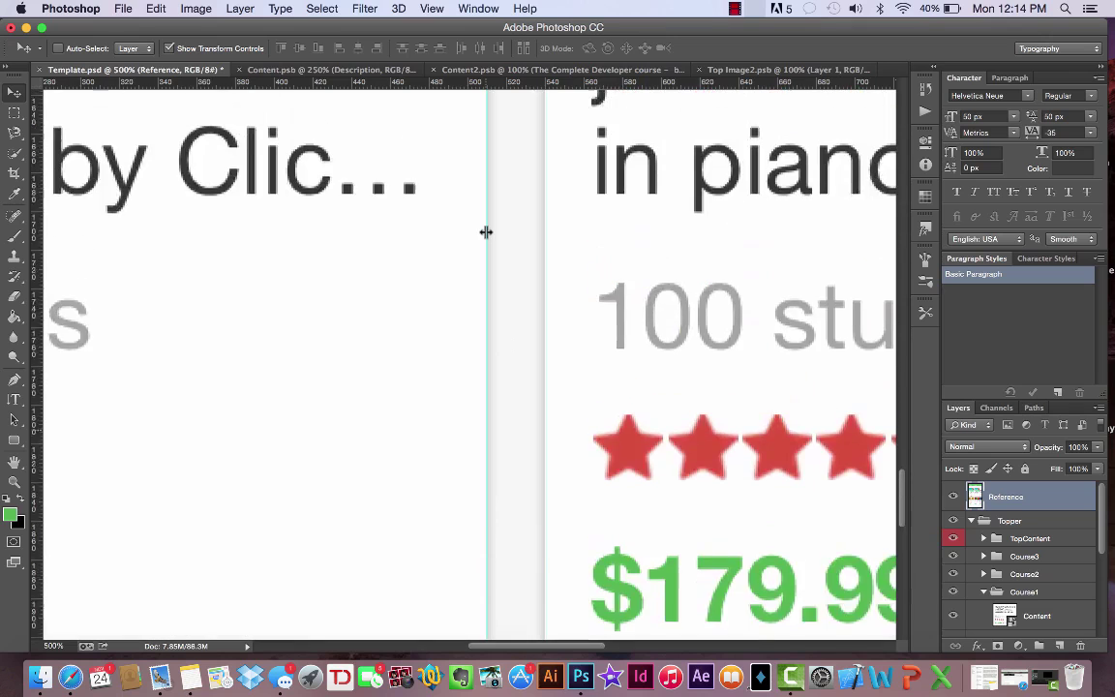
{"action": "scroll", "coordinate": [485, 232], "scroll_direction": "left", "scroll_amount": 10}
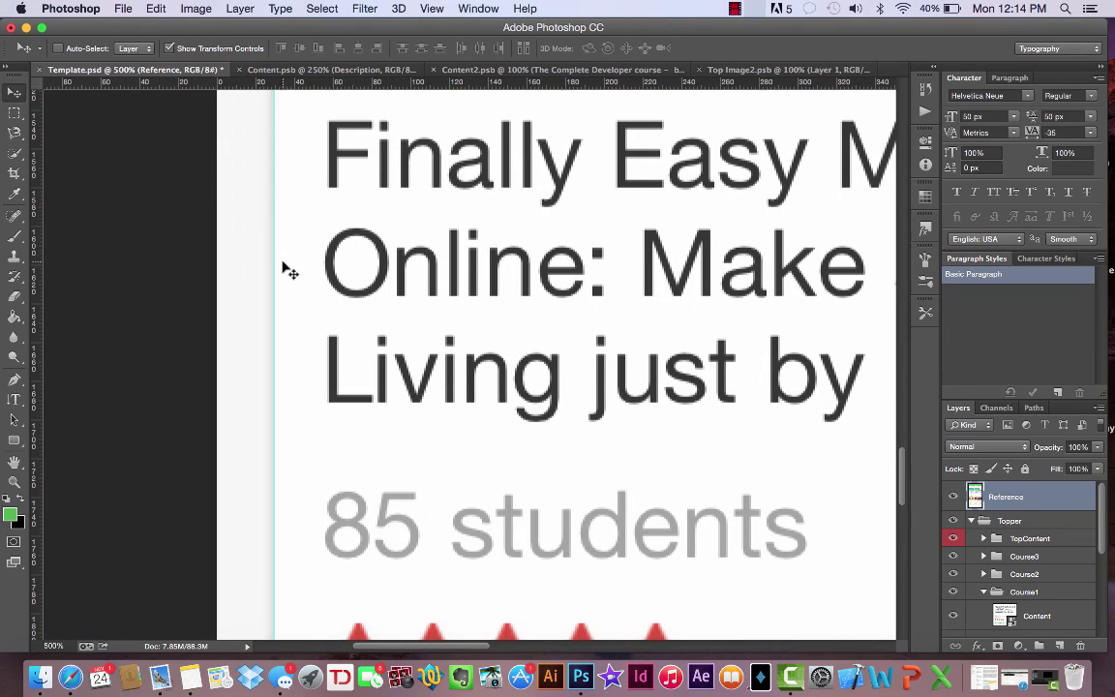
{"action": "scroll", "coordinate": [272, 233], "scroll_direction": "up", "scroll_amount": 15}
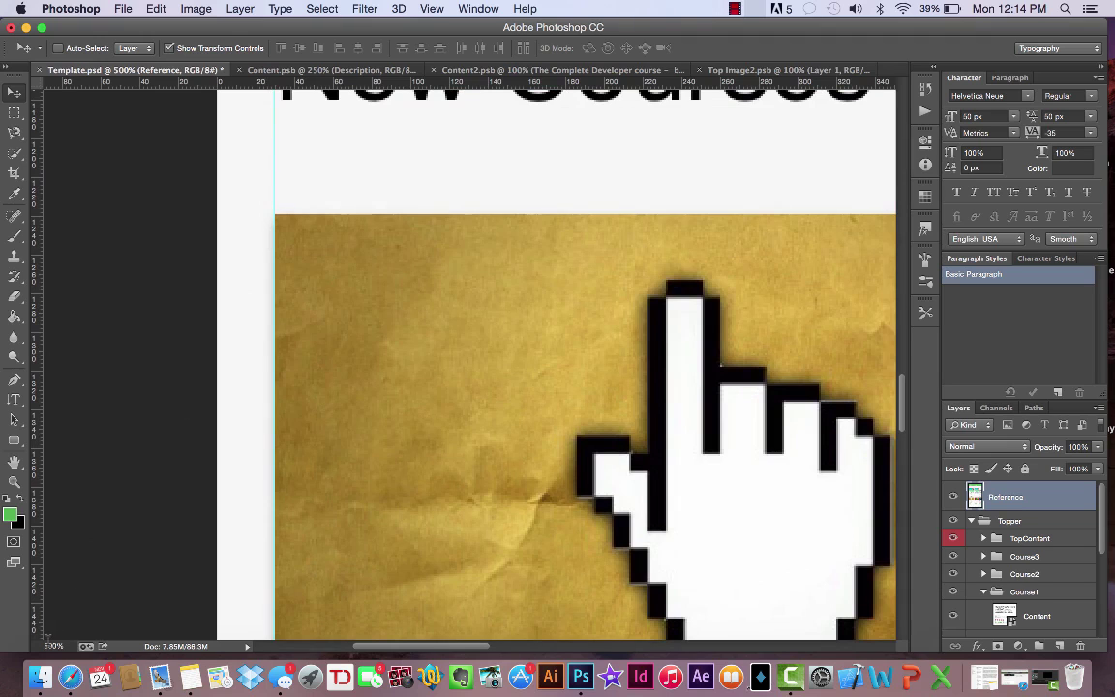
{"action": "left_click", "coordinate": [51, 646]}
{"action": "type", "text": "100"}
{"action": "key", "text": "Return"}
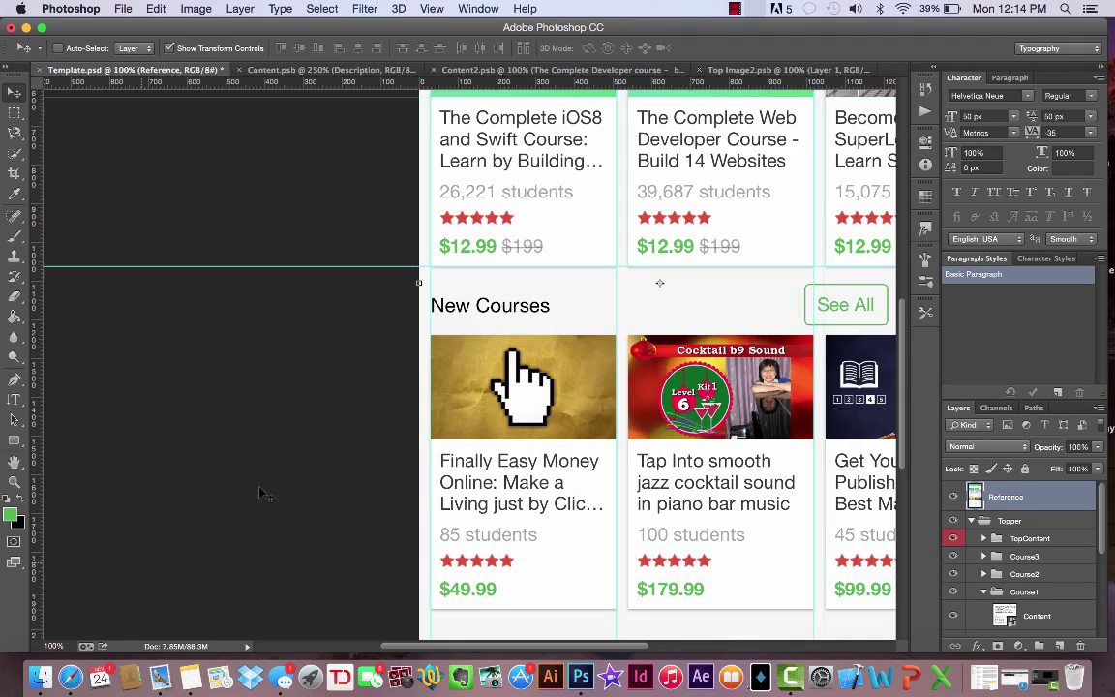
{"action": "scroll", "coordinate": [435, 431], "scroll_direction": "up", "scroll_amount": 4}
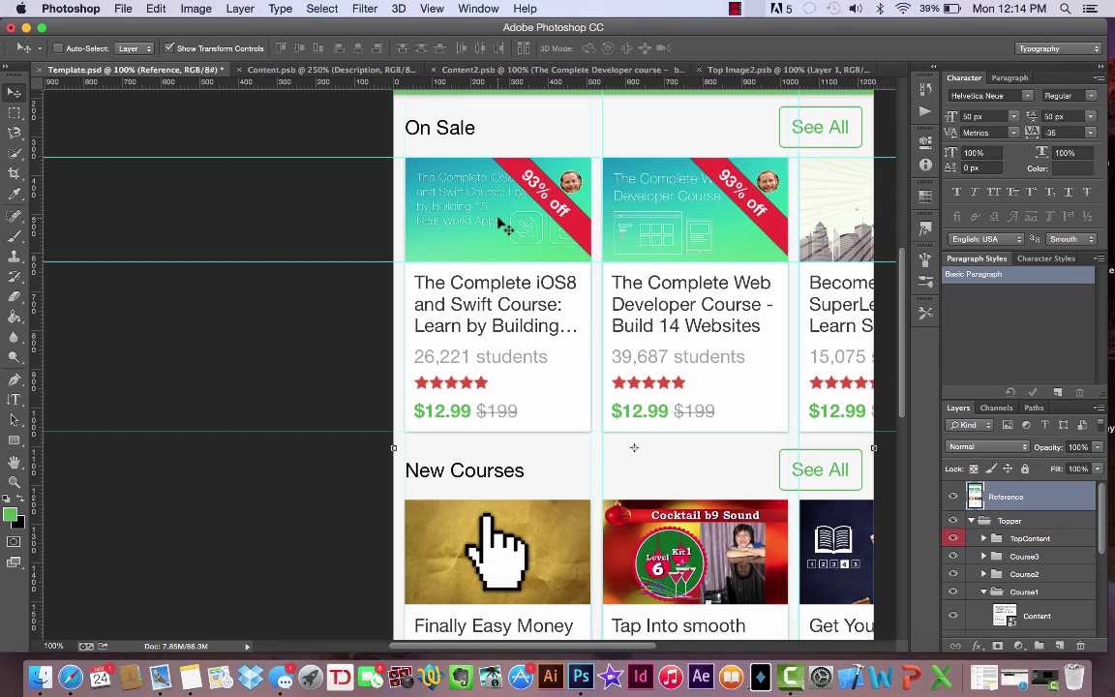
Step: Select the Content and Top Image layers in the Course1 group
{"action": "scroll", "coordinate": [1013, 544], "scroll_direction": "down", "scroll_amount": 1}
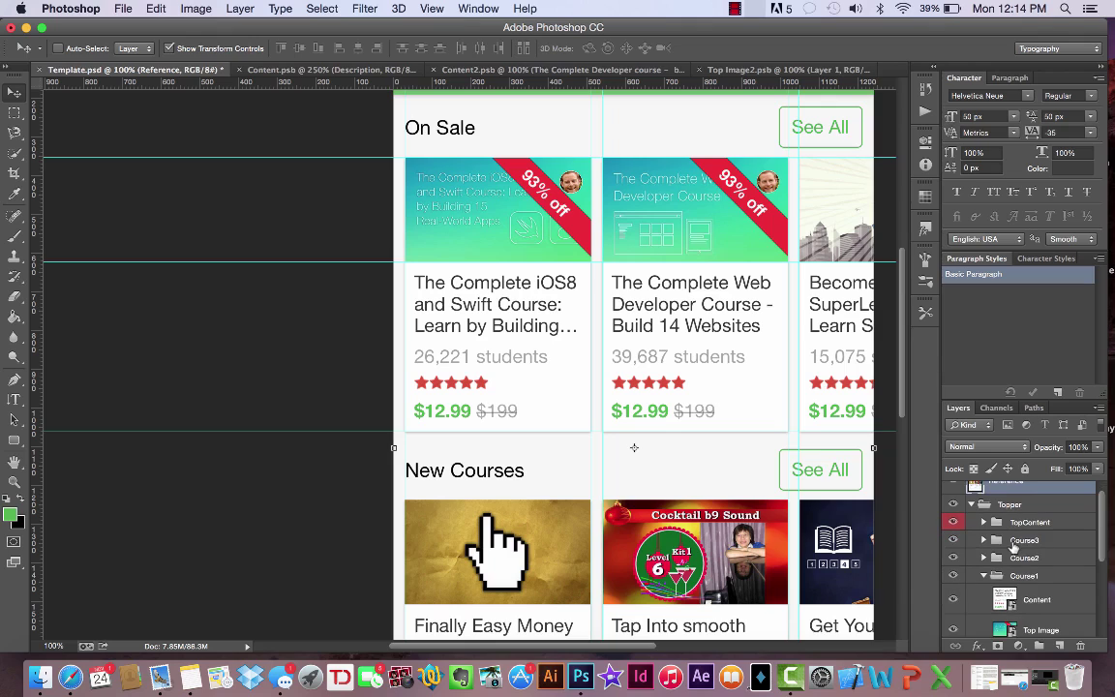
{"action": "scroll", "coordinate": [985, 531], "scroll_direction": "down", "scroll_amount": 2}
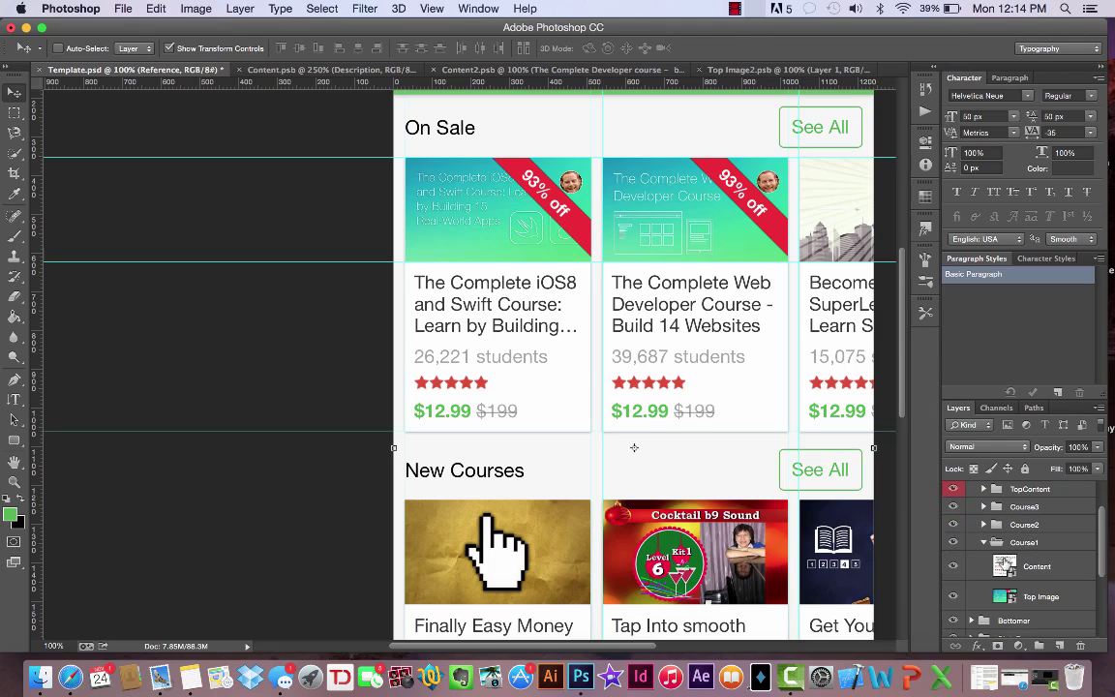
{"action": "left_click", "coordinate": [1070, 568]}
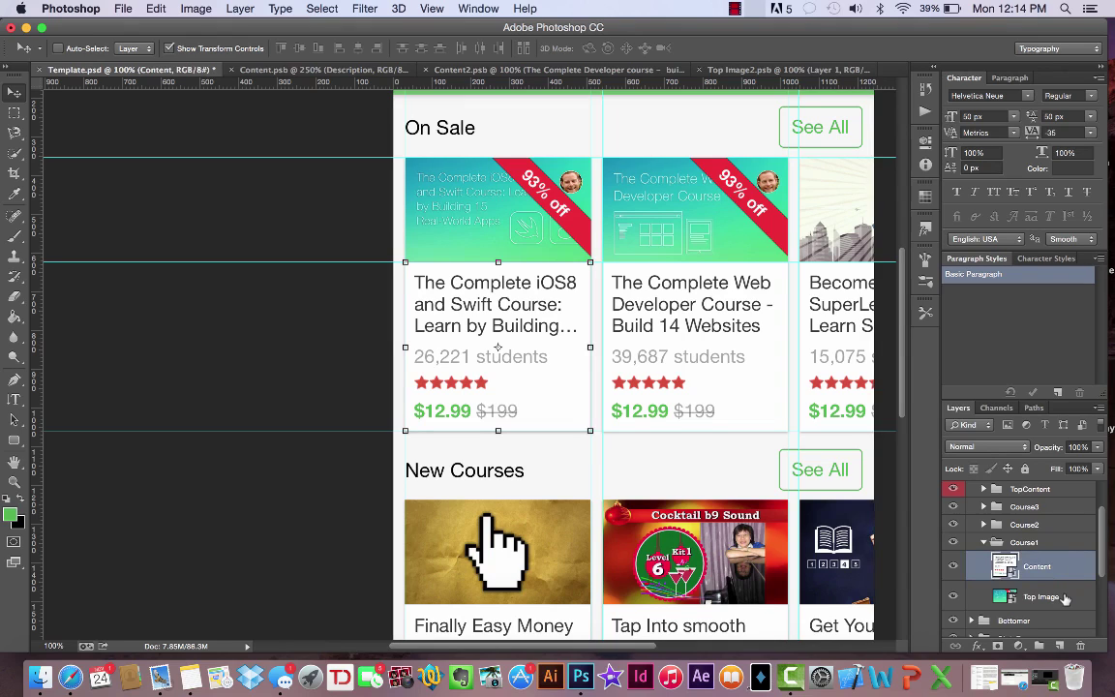
{"action": "left_click", "coordinate": [1064, 597], "text": "shift"}
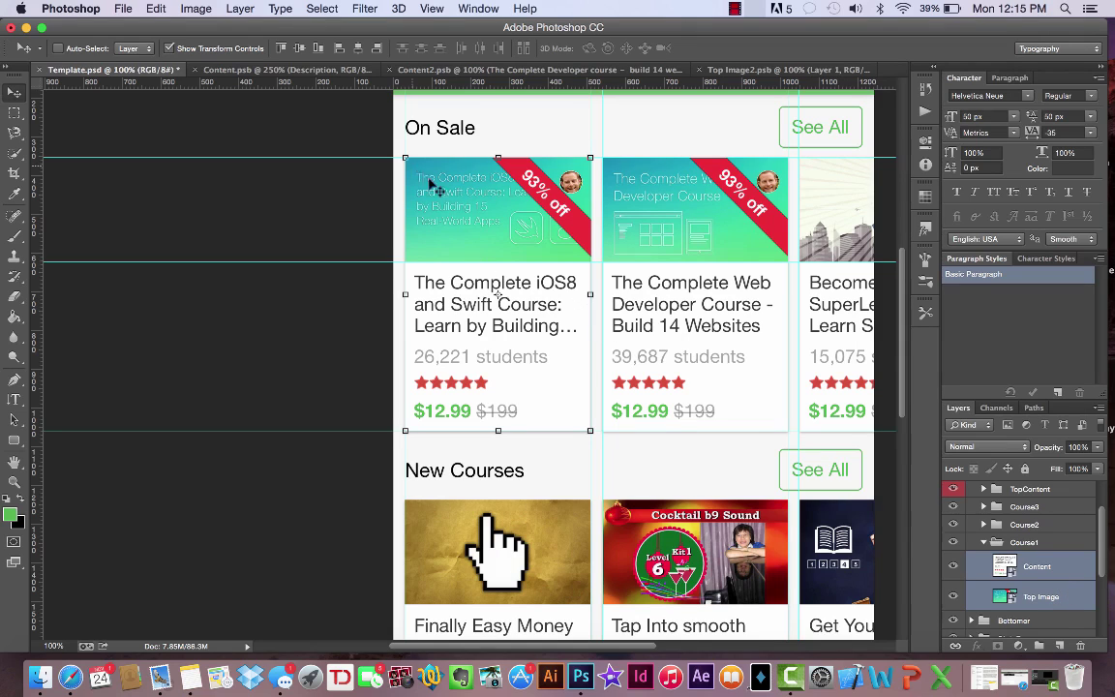
{"action": "scroll", "coordinate": [329, 85], "scroll_direction": "up", "scroll_amount": 1}
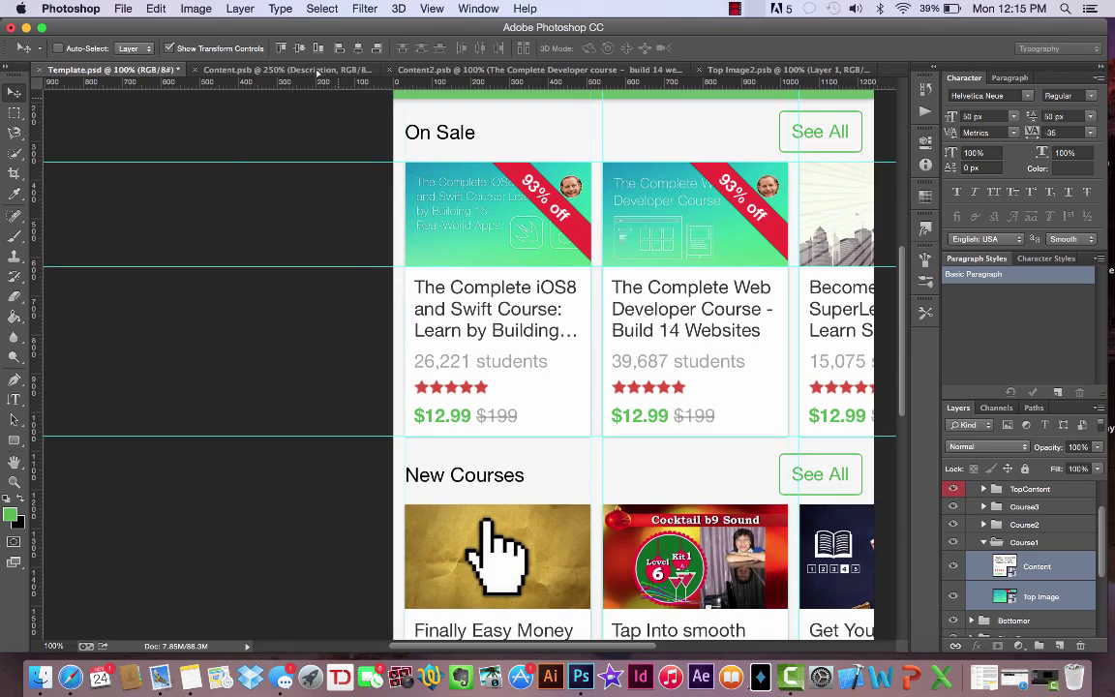
Step: Paste the card layers into Content.psb and align the duplicates with the first card in Template.psd
{"action": "left_click", "coordinate": [287, 69]}
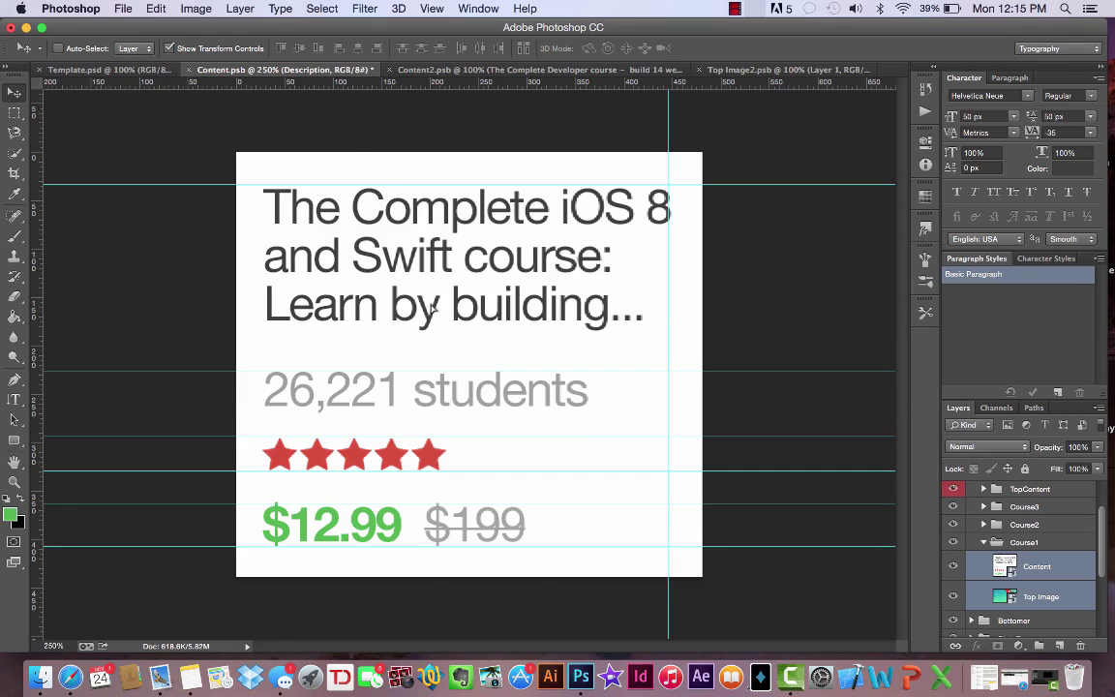
{"action": "key", "text": "super+v"}
{"action": "left_click_drag", "start_coordinate": [480, 310], "coordinate": [117, 121]}
{"action": "left_click", "coordinate": [138, 67]}
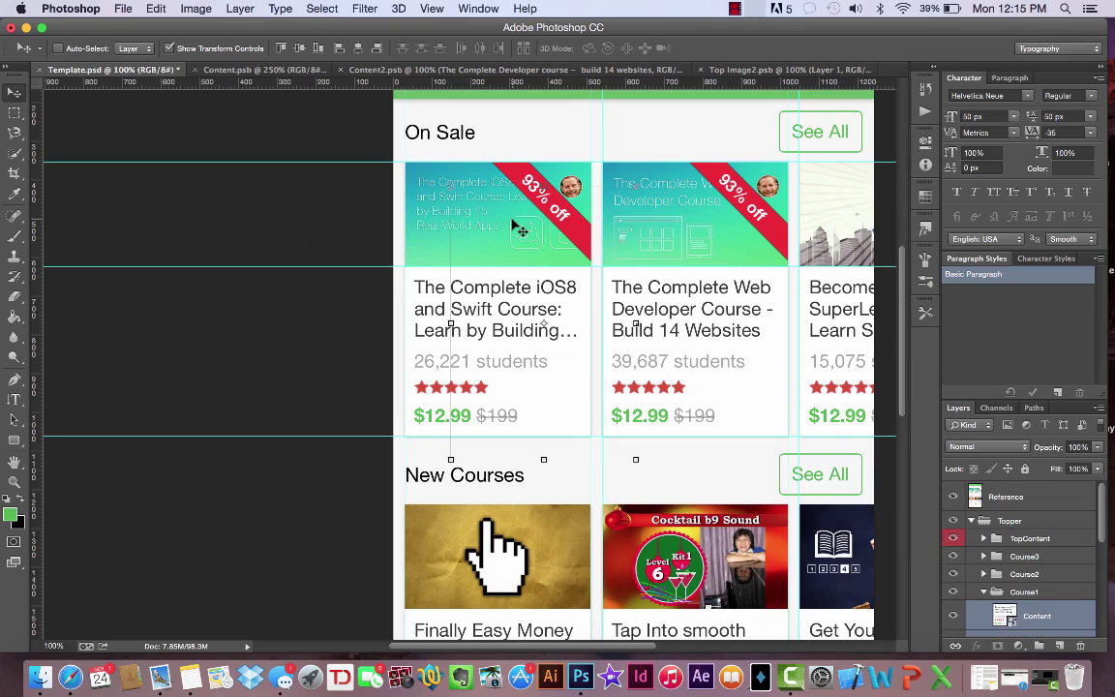
{"action": "left_click_drag", "start_coordinate": [521, 229], "coordinate": [484, 210]}
{"action": "scroll", "coordinate": [1049, 525], "scroll_direction": "down", "scroll_amount": 3}
{"action": "scroll", "coordinate": [1048, 525], "scroll_direction": "down", "scroll_amount": 1}
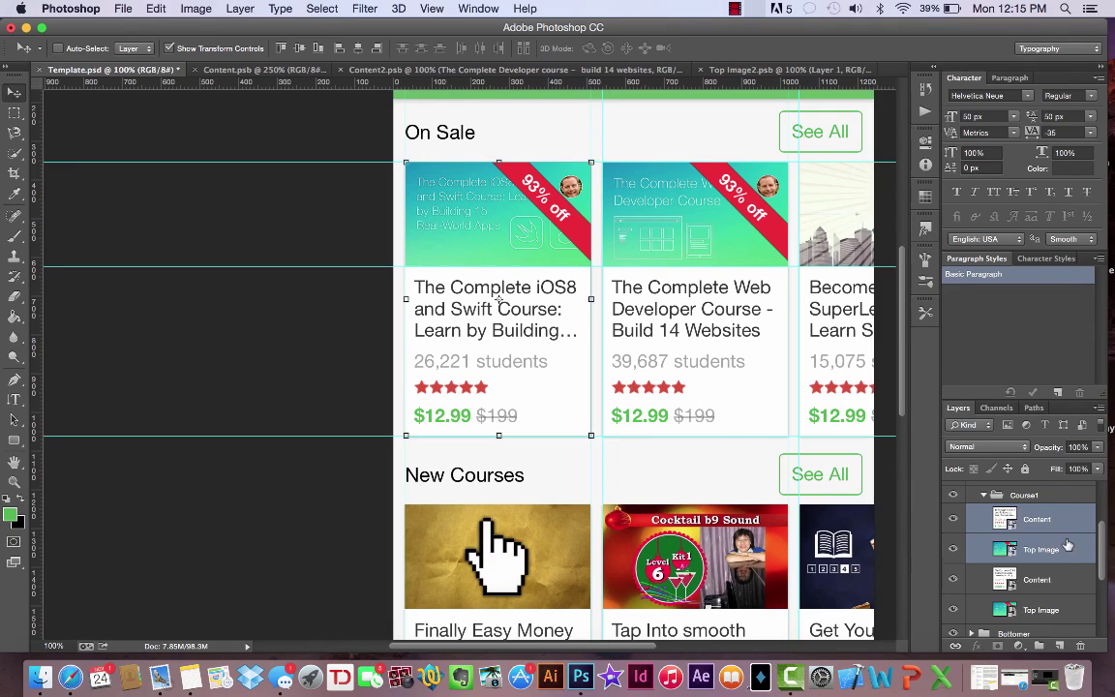
Step: Merge the duplicated Content and Top Image layers, rename the result Shadow, and move it below Top Image
{"action": "right_click", "coordinate": [1067, 544]}
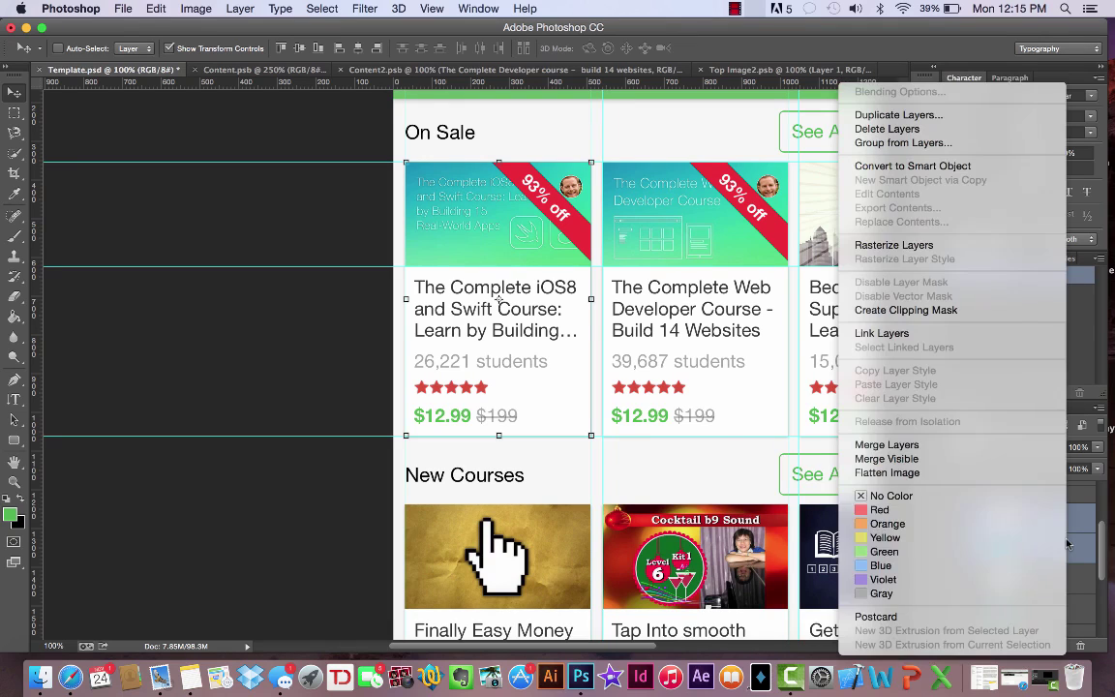
{"action": "left_click", "coordinate": [912, 450]}
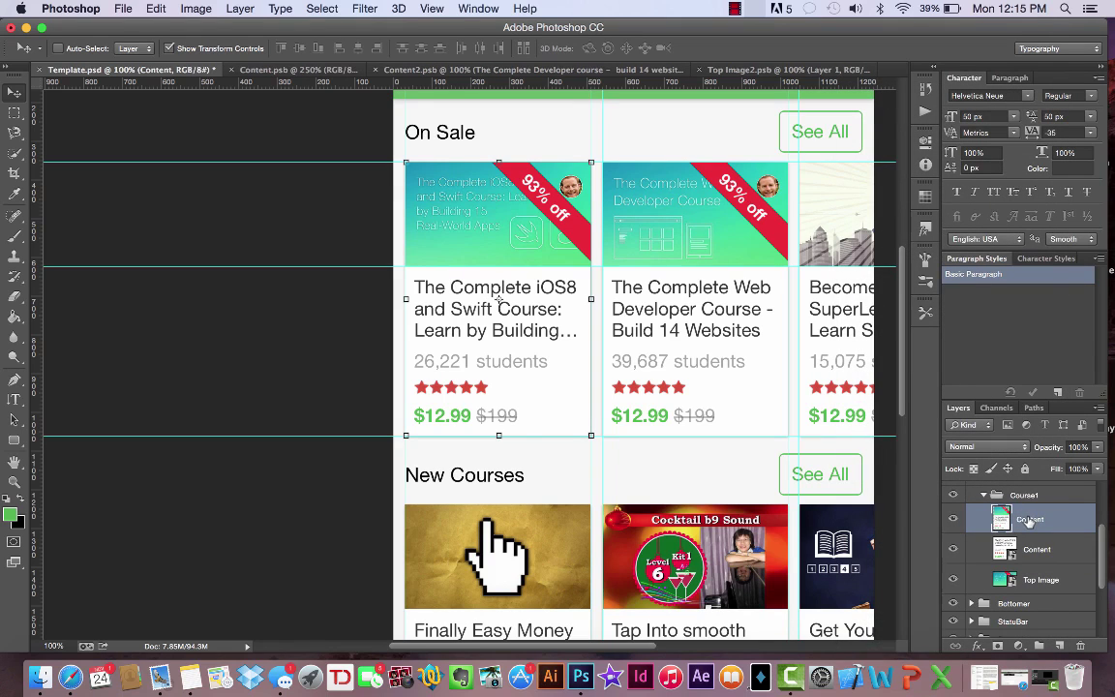
{"action": "double_click", "coordinate": [1029, 520]}
{"action": "type", "text": "Shadow"}
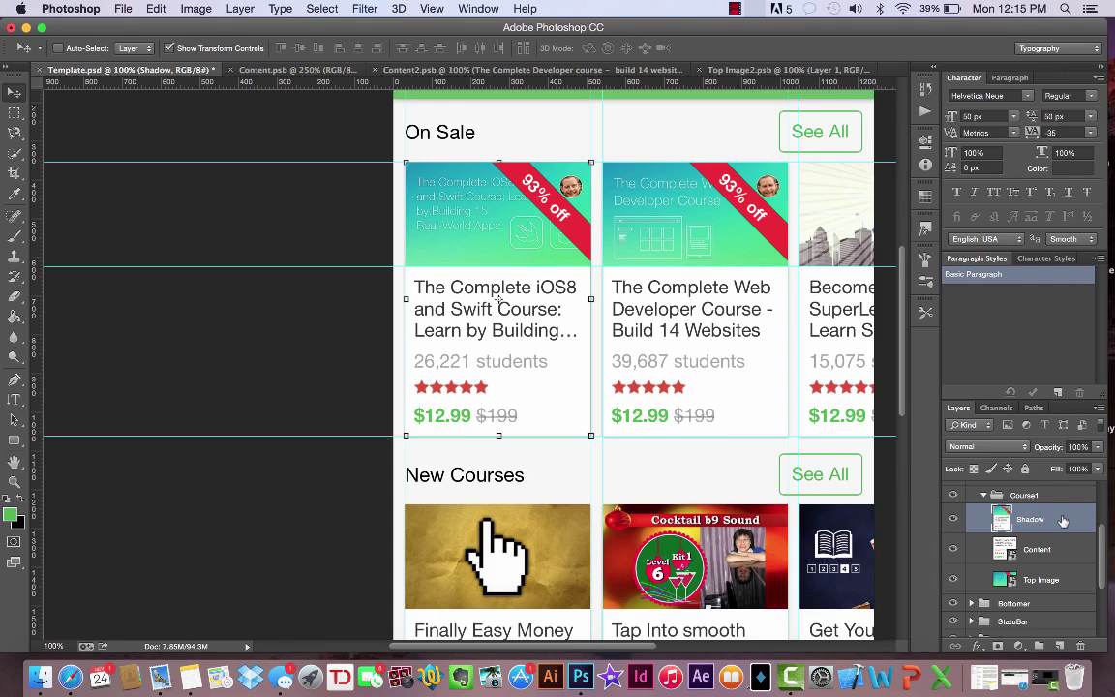
{"action": "left_click_drag", "start_coordinate": [1052, 579], "coordinate": [1057, 581]}
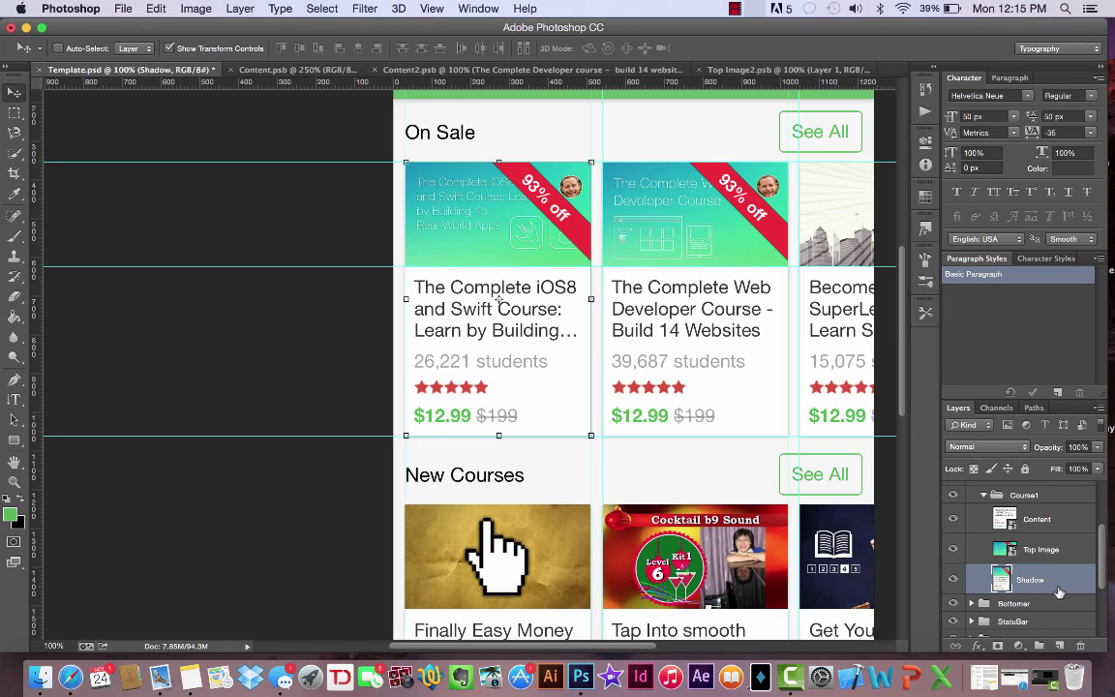
Step: Apply a Drop Shadow layer style to the Shadow layer
{"action": "double_click", "coordinate": [1058, 585]}
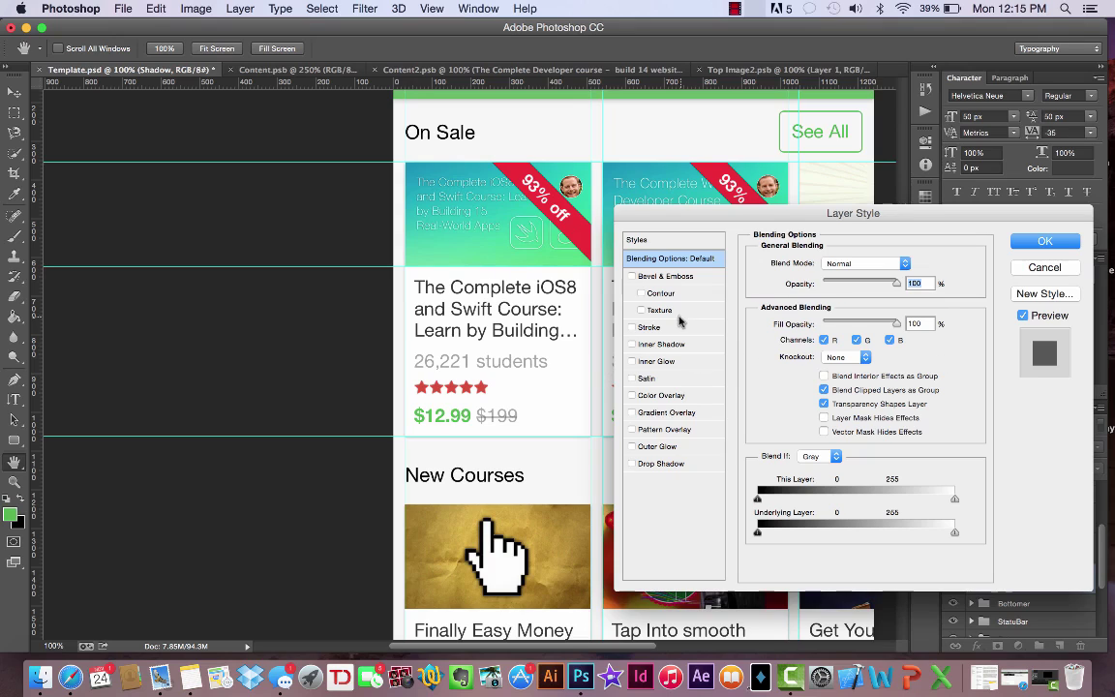
{"action": "left_click", "coordinate": [661, 465]}
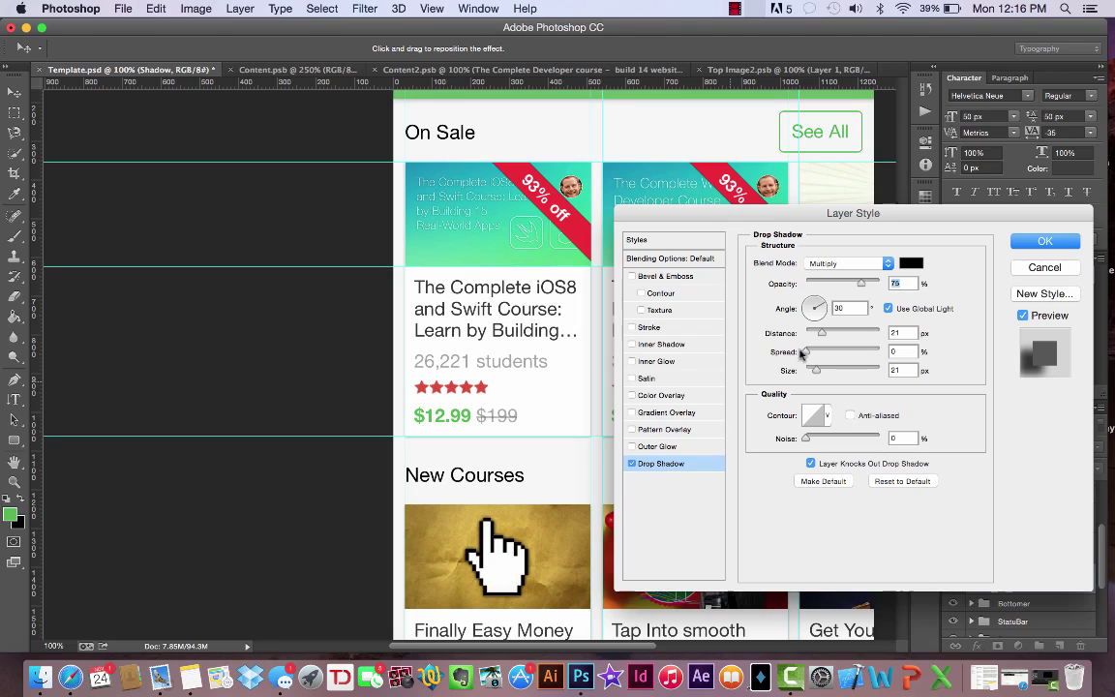
{"action": "left_click", "coordinate": [1043, 241]}
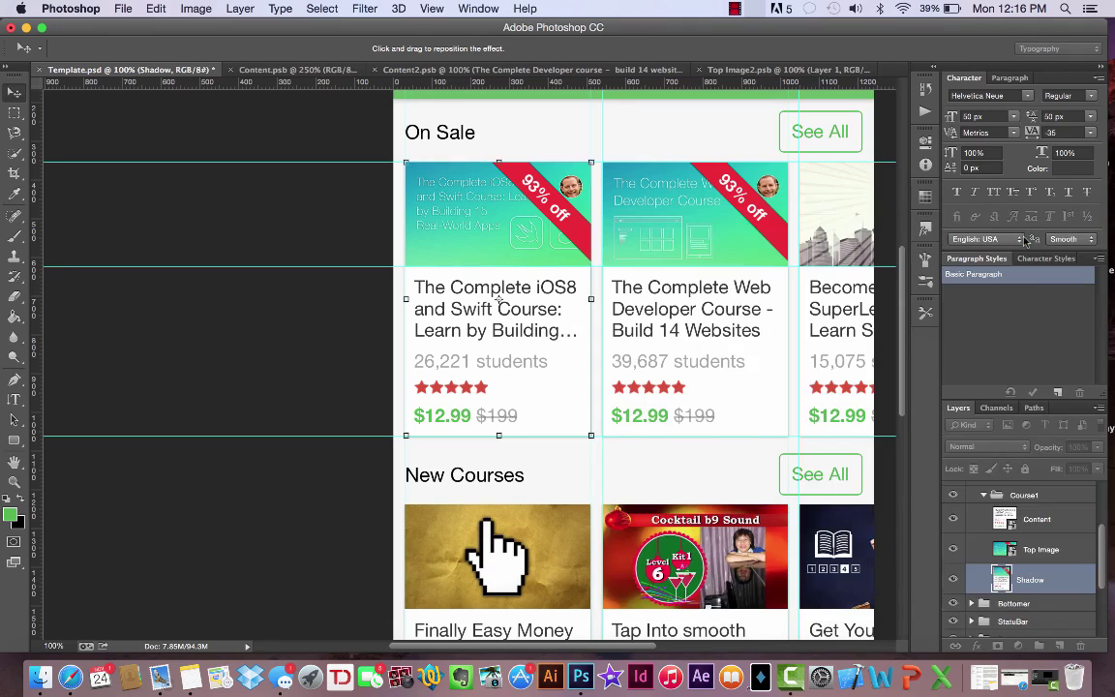
Step: Hide the Reference layer to reveal the card layout underneath
{"action": "scroll", "coordinate": [982, 520], "scroll_direction": "up", "scroll_amount": 2}
{"action": "scroll", "coordinate": [982, 520], "scroll_direction": "up", "scroll_amount": 1}
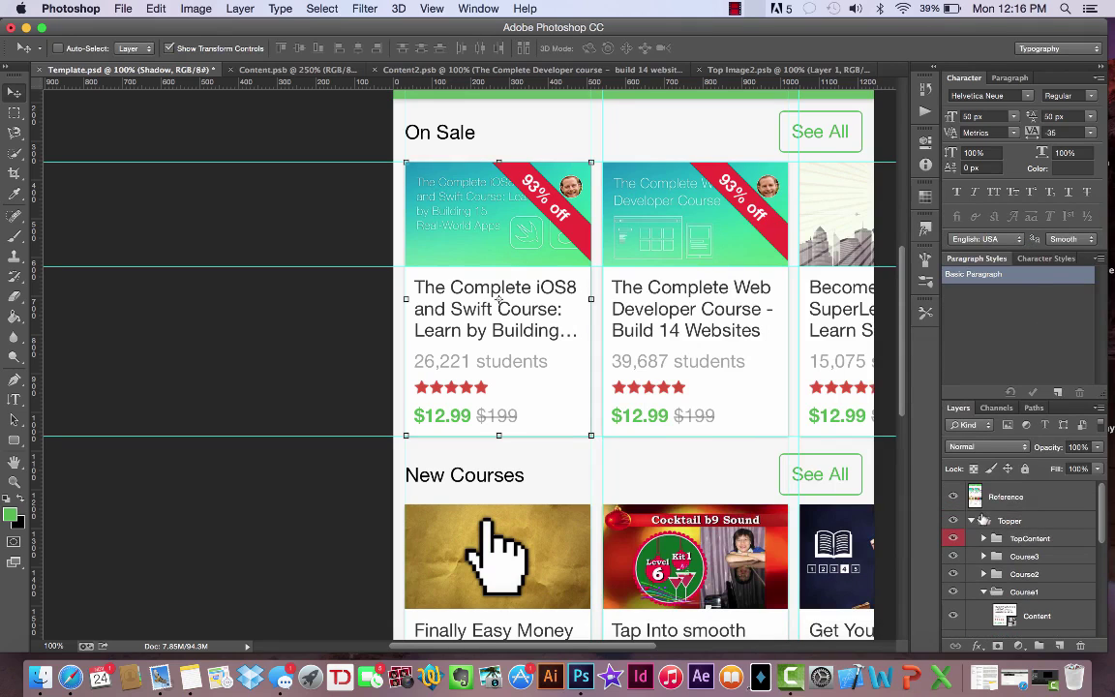
{"action": "left_click", "coordinate": [953, 497]}
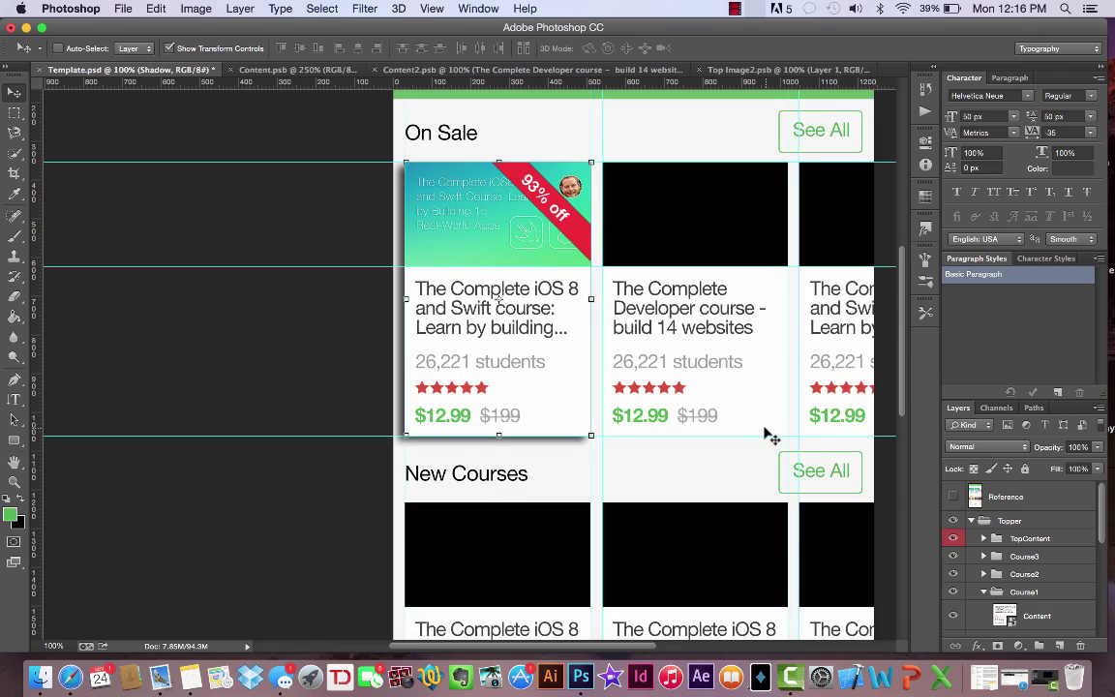
{"action": "scroll", "coordinate": [1012, 526], "scroll_direction": "down", "scroll_amount": 3}
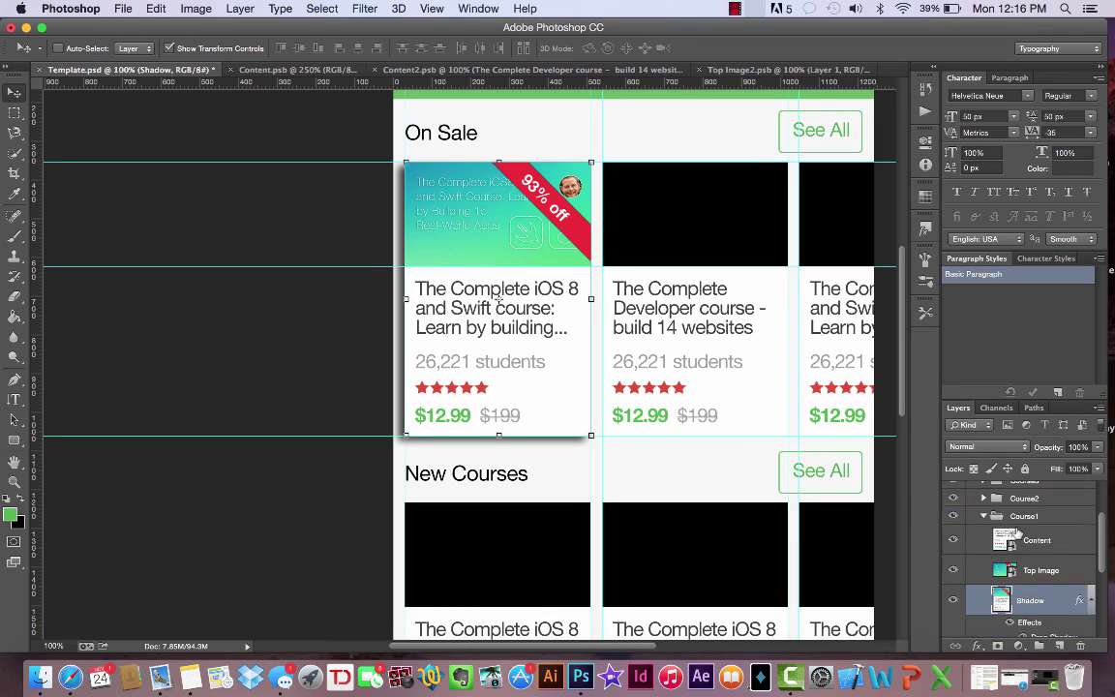
{"action": "scroll", "coordinate": [1014, 530], "scroll_direction": "down", "scroll_amount": 1}
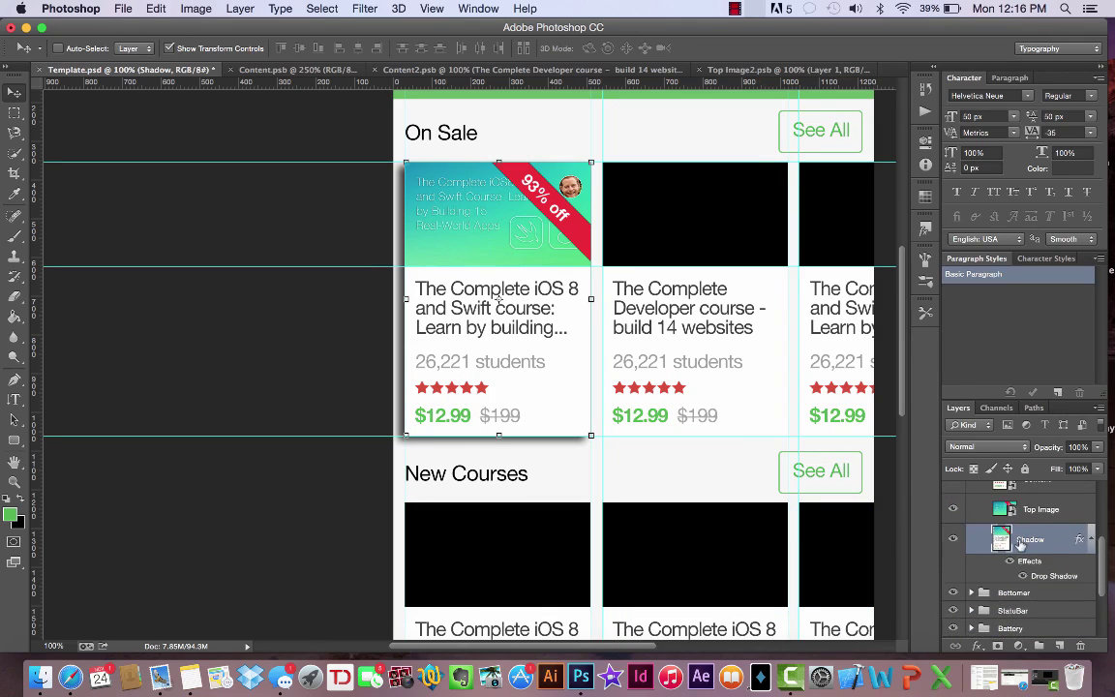
Step: Set the Shadow drop shadow to distance 4, size 10, its own 120° angle, and gray #a0a0a0
{"action": "double_click", "coordinate": [1054, 576]}
{"action": "left_click", "coordinate": [631, 464]}
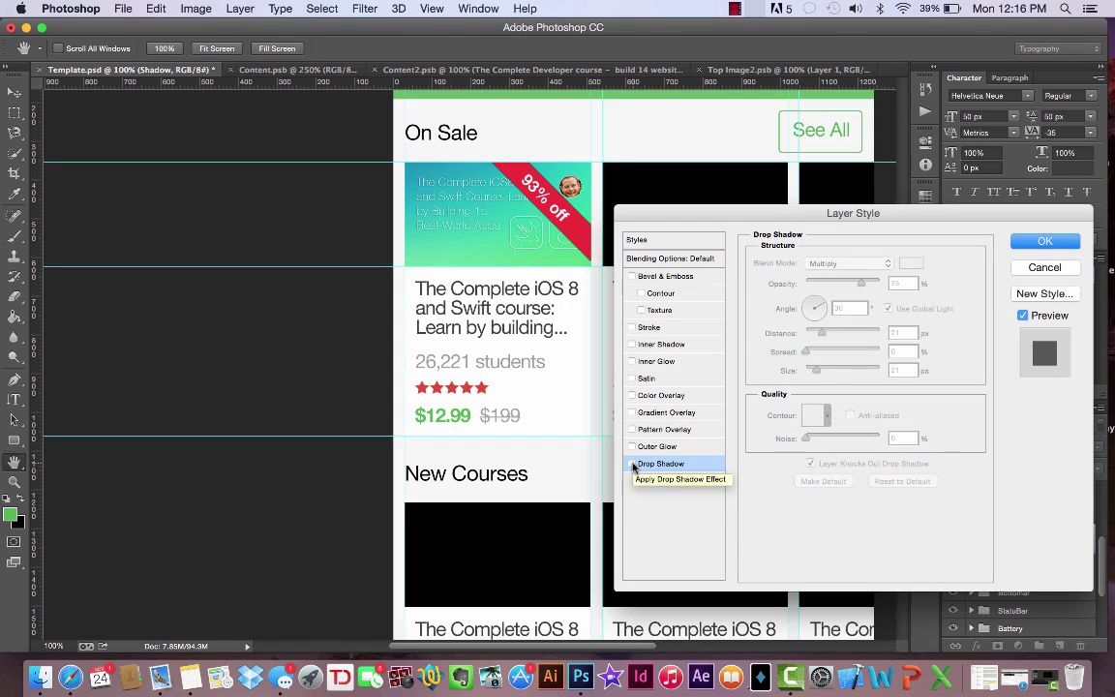
{"action": "left_click", "coordinate": [632, 464]}
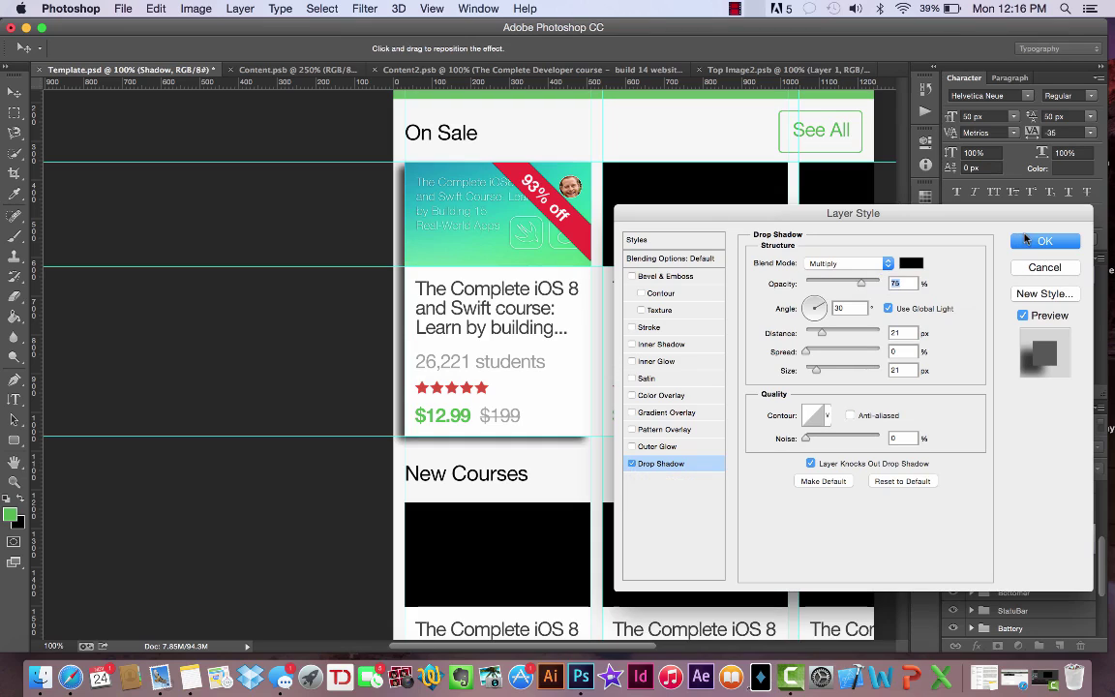
{"action": "left_click", "coordinate": [821, 333]}
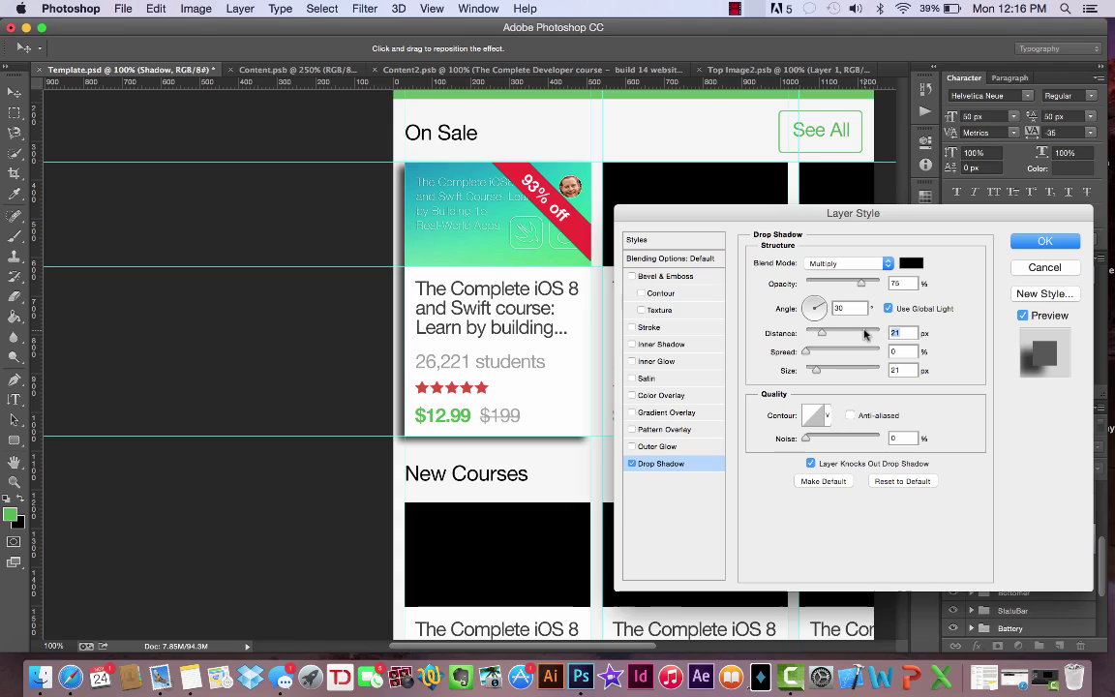
{"action": "type", "text": "4"}
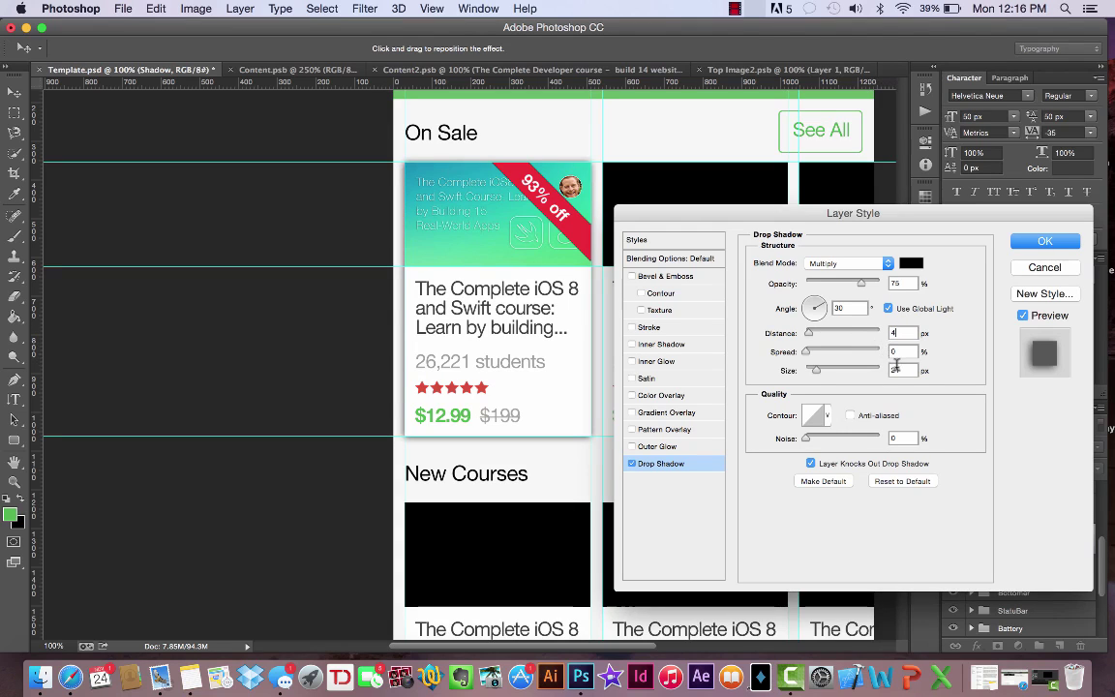
{"action": "left_click", "coordinate": [896, 369]}
{"action": "type", "text": "10"}
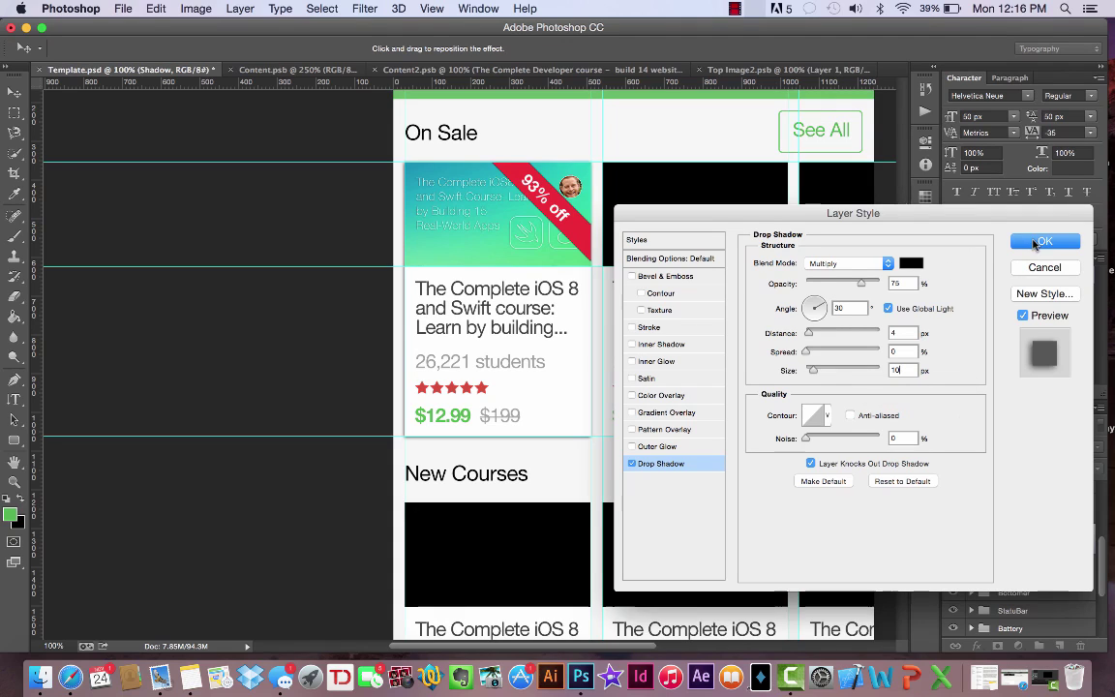
{"action": "left_click", "coordinate": [888, 309]}
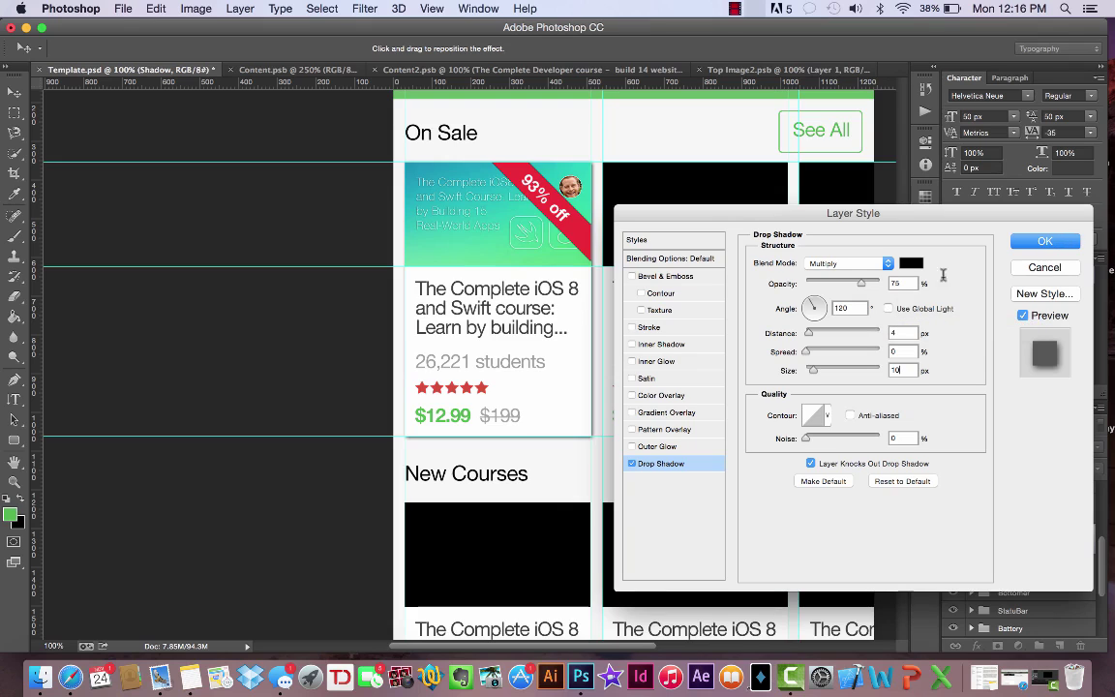
{"action": "left_click", "coordinate": [910, 262]}
{"action": "left_click_drag", "start_coordinate": [777, 368], "coordinate": [652, 311]}
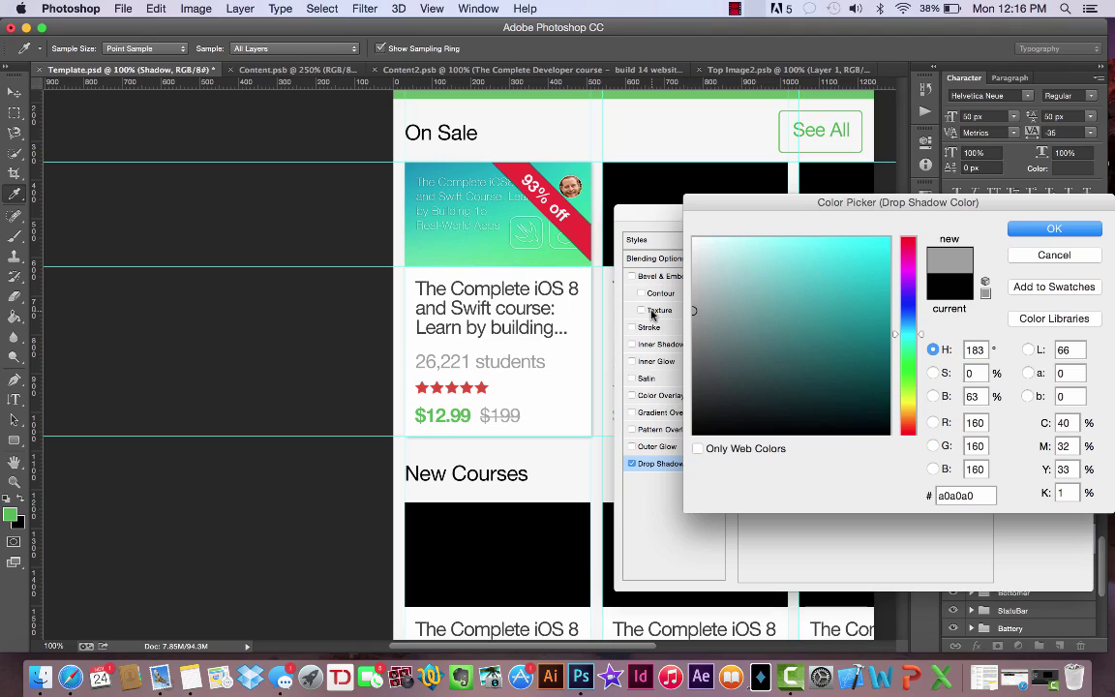
{"action": "left_click", "coordinate": [1031, 229]}
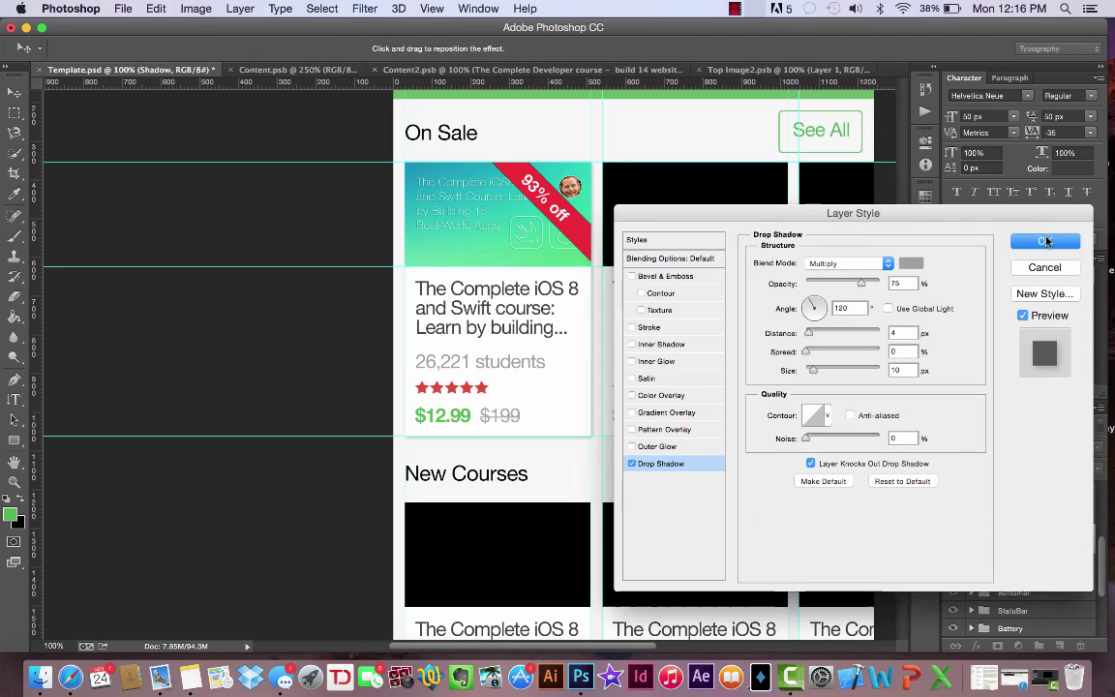
{"action": "left_click", "coordinate": [1041, 238]}
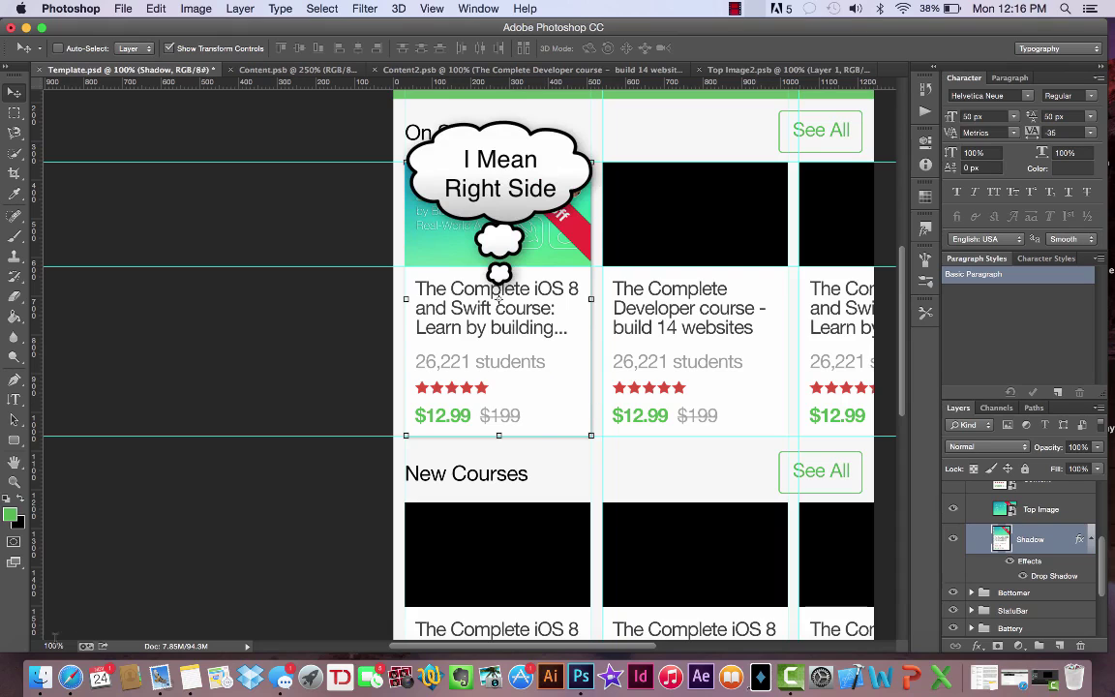
{"action": "key", "text": "super+plus"}
{"action": "key", "text": "super+plus"}
{"action": "key", "text": "super+plus"}
{"action": "key", "text": "super+plus"}
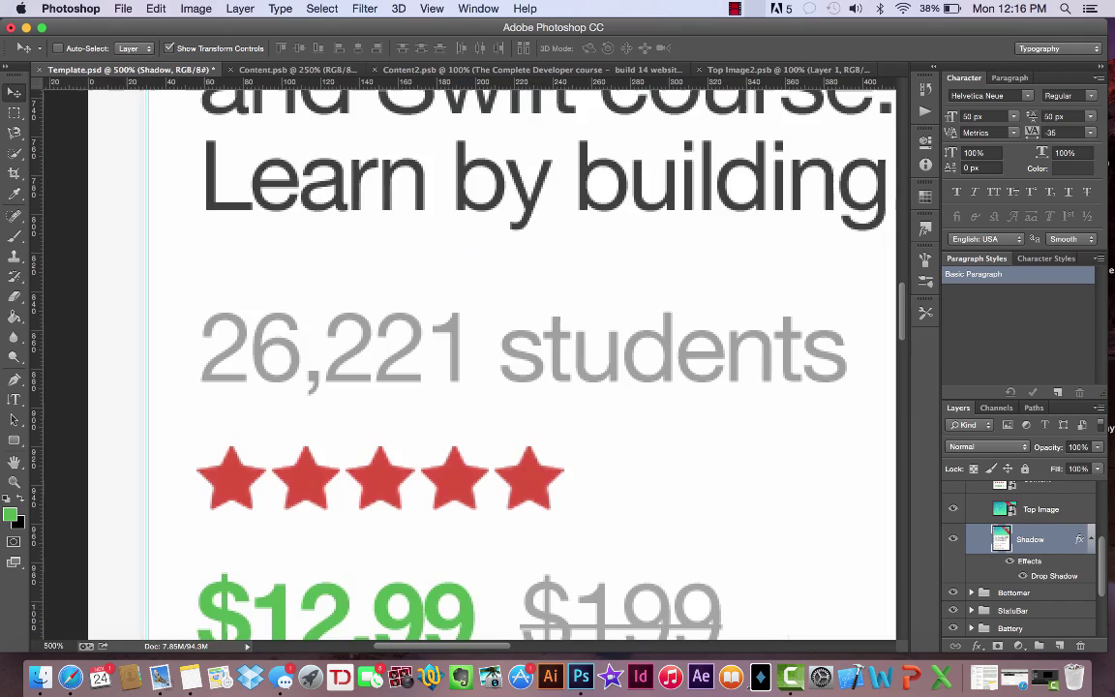
{"action": "scroll", "coordinate": [352, 484], "scroll_direction": "down", "scroll_amount": 5}
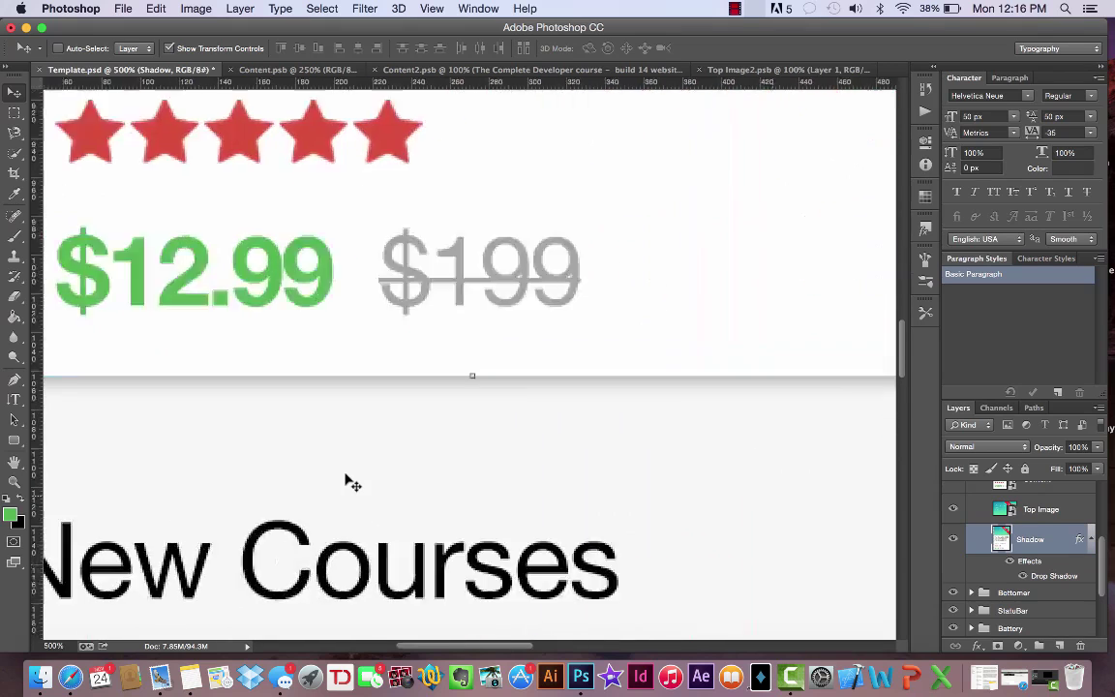
{"action": "scroll", "coordinate": [190, 323], "scroll_direction": "up", "scroll_amount": 10}
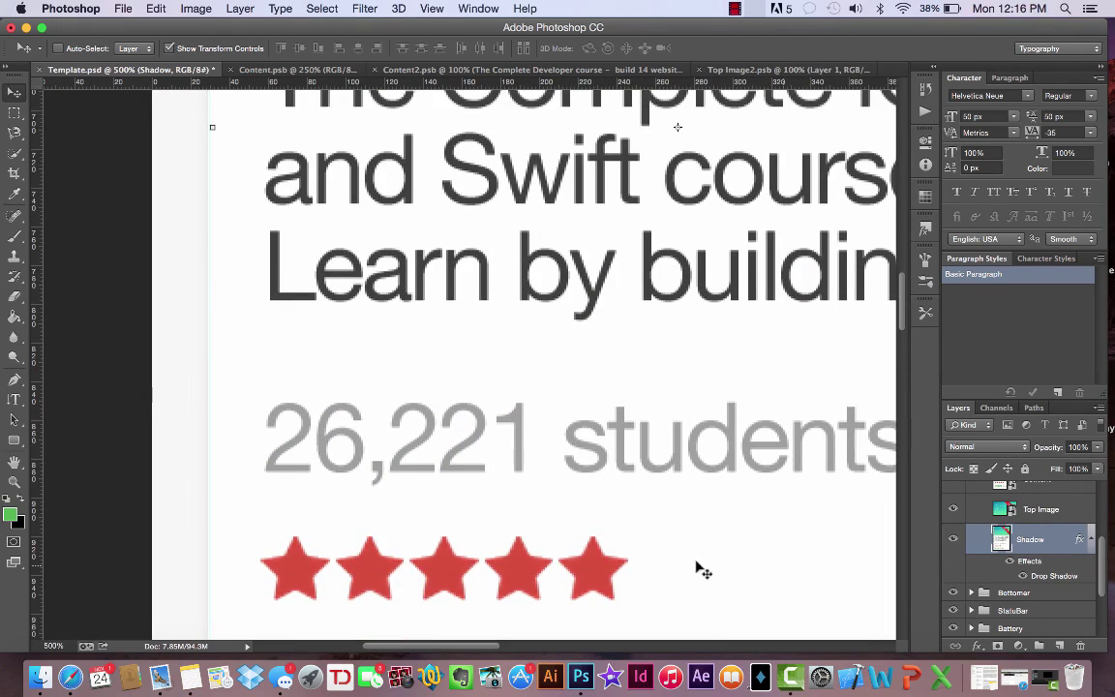
{"action": "left_click", "coordinate": [53, 646]}
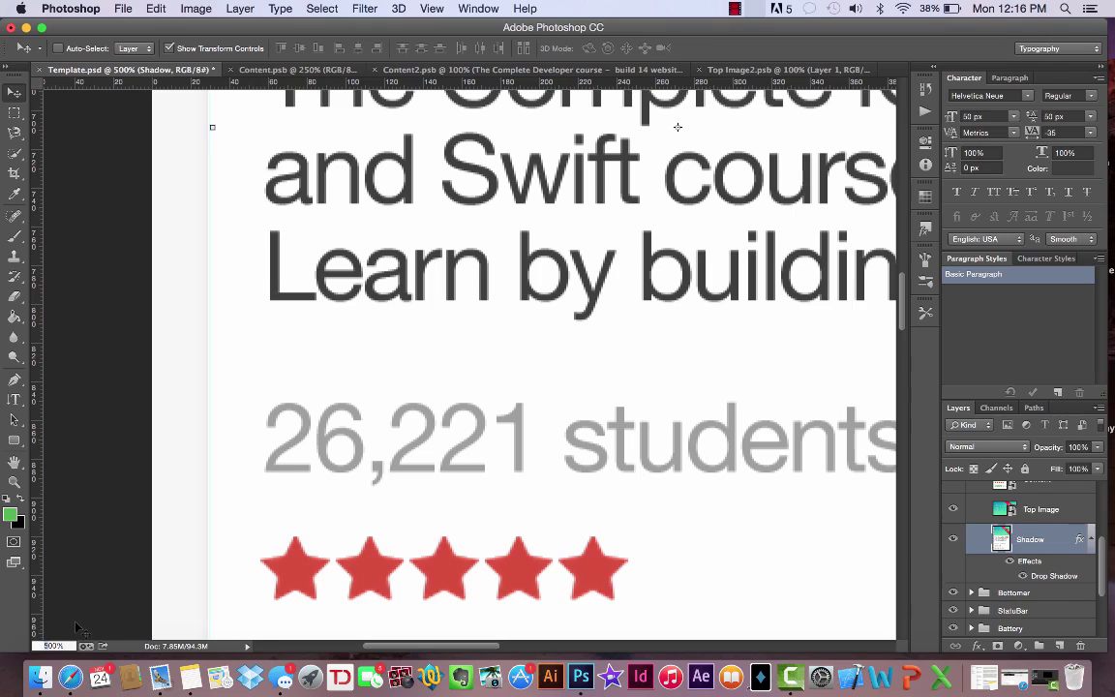
{"action": "type", "text": "100"}
{"action": "key", "text": "Return"}
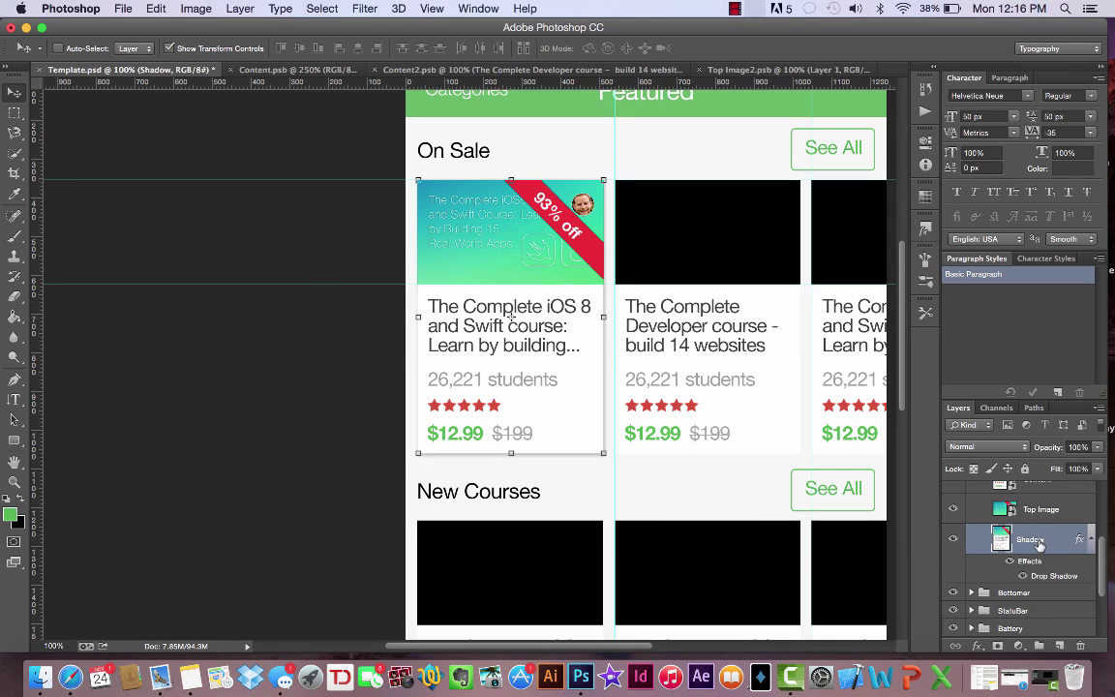
Step: Duplicate the Shadow layer with Cmd+J and name the copy Shadow2
{"action": "scroll", "coordinate": [1038, 541], "scroll_direction": "up", "scroll_amount": 1}
{"action": "scroll", "coordinate": [1038, 543], "scroll_direction": "down", "scroll_amount": 1}
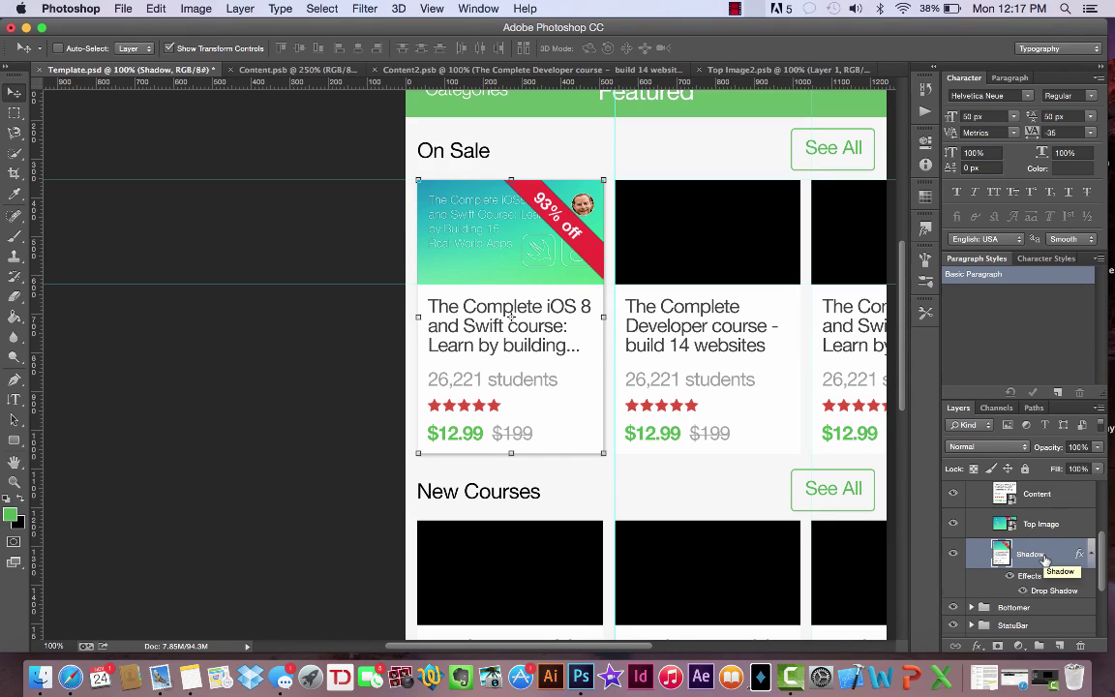
{"action": "key", "text": "super+j"}
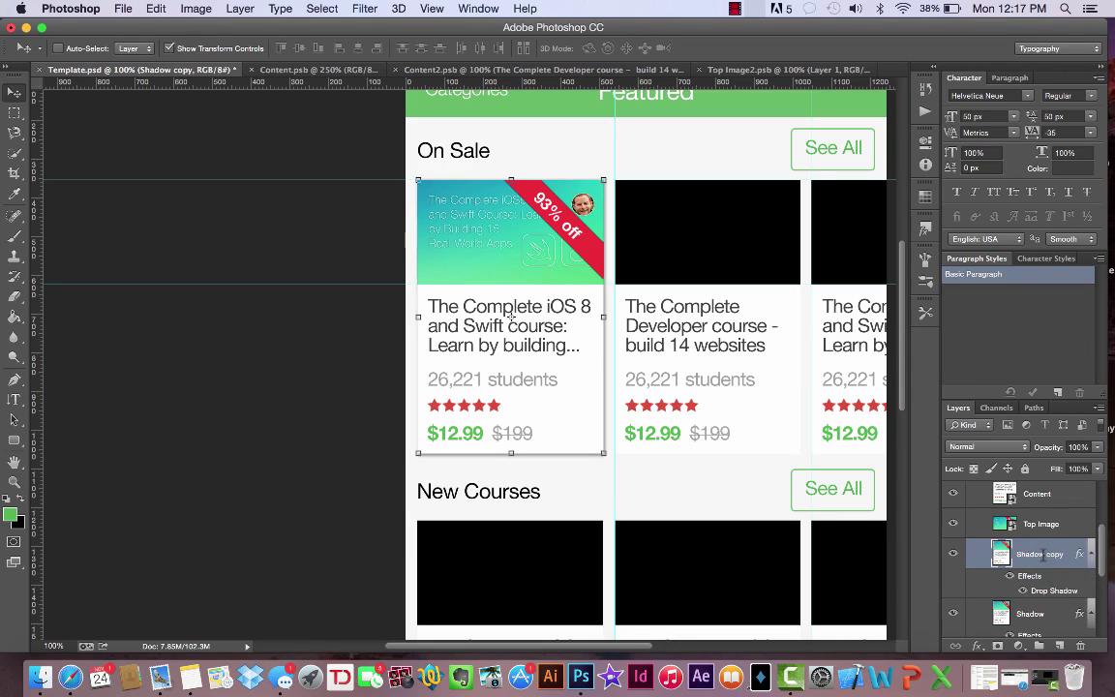
{"action": "double_click", "coordinate": [1040, 553]}
{"action": "type", "text": "Sh"}
{"action": "key", "text": "Return"}
Step: Change Shadow2's drop shadow angle to 45°
{"action": "scroll", "coordinate": [931, 426], "scroll_direction": "down", "scroll_amount": 2}
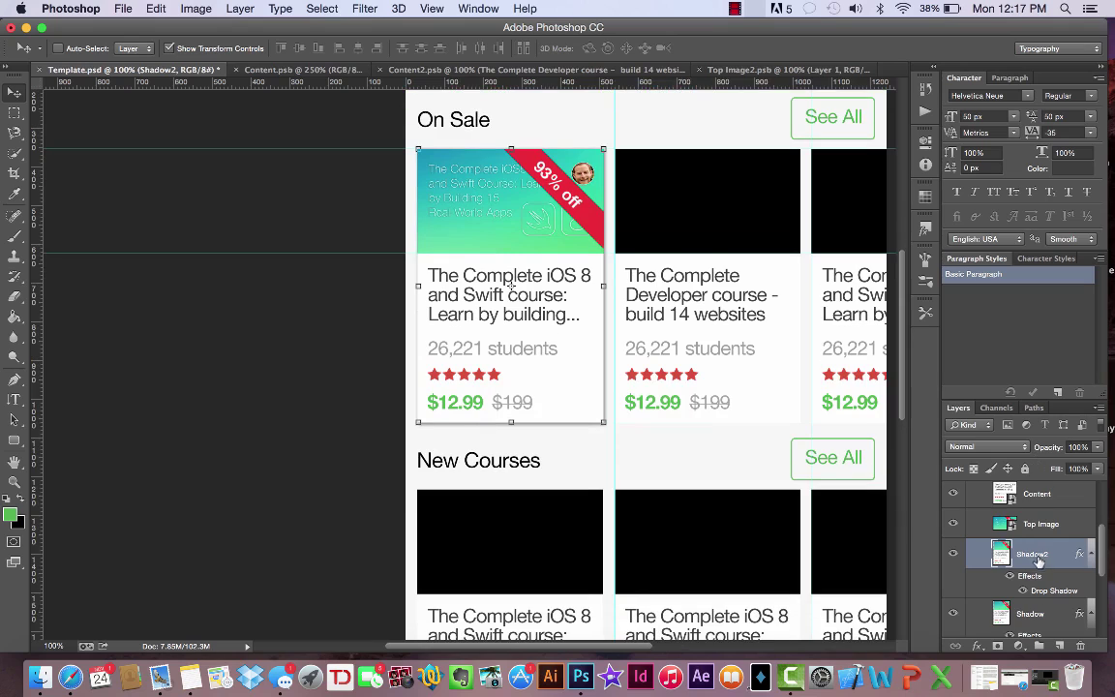
{"action": "double_click", "coordinate": [1049, 591]}
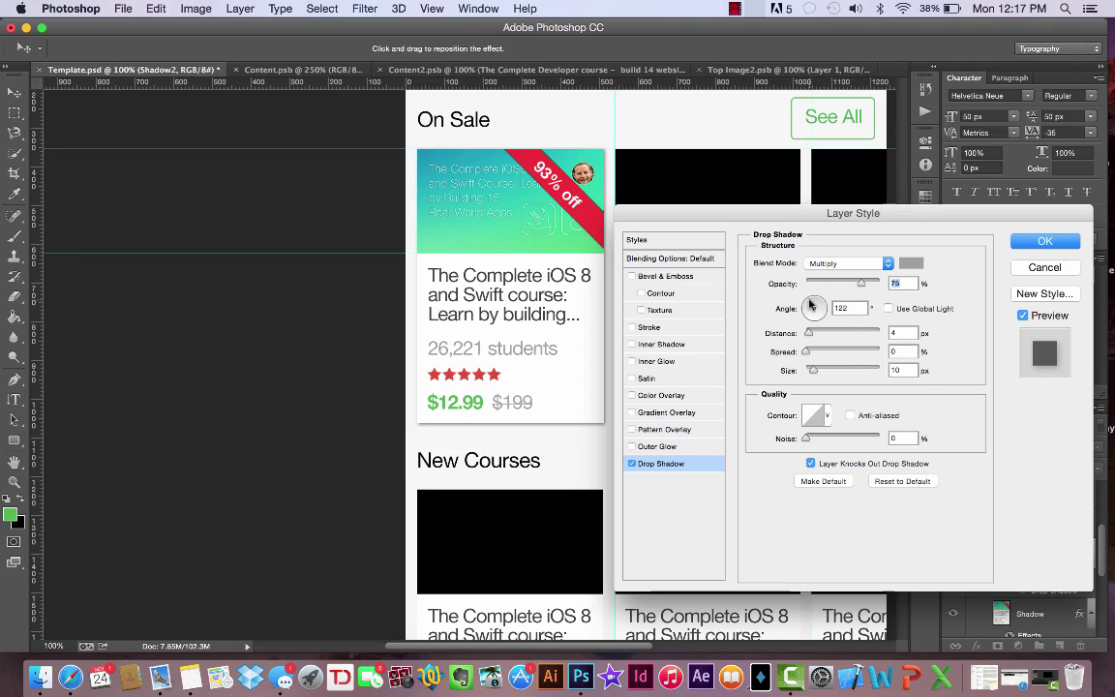
{"action": "left_click_drag", "start_coordinate": [811, 306], "coordinate": [839, 280]}
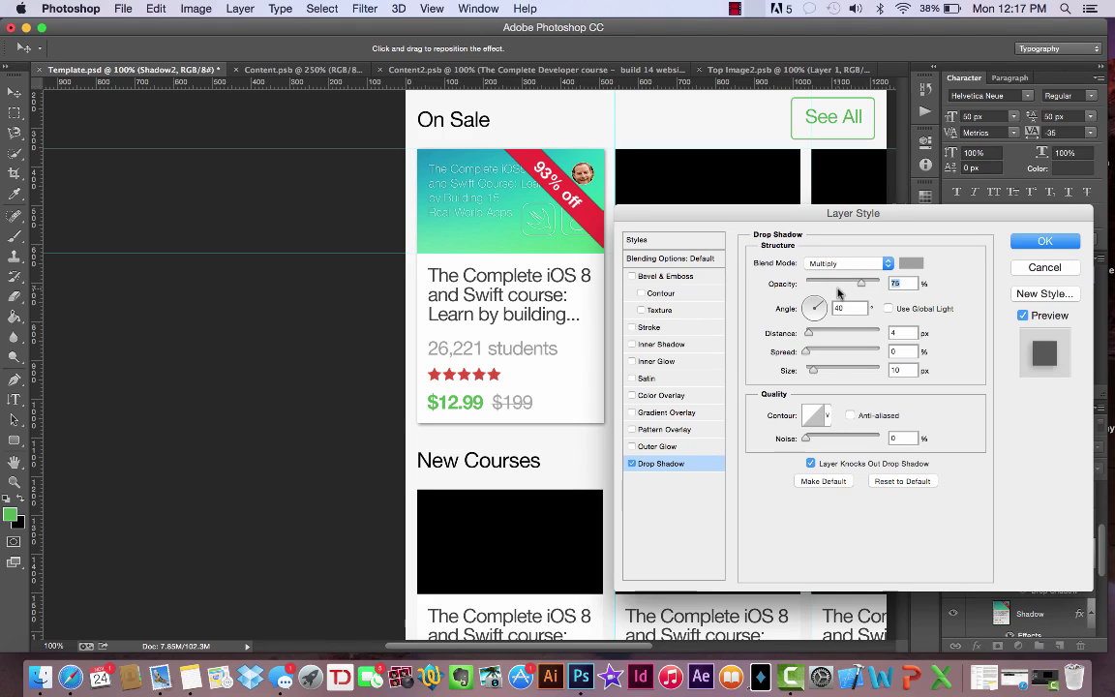
{"action": "key", "text": "Tab"}
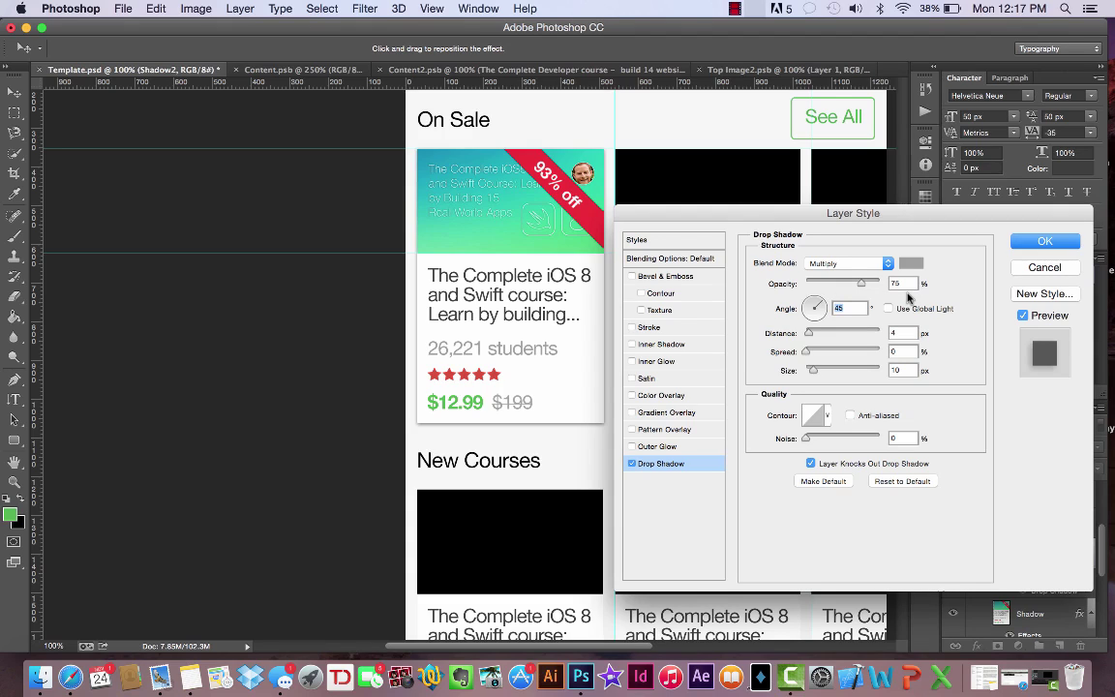
{"action": "key", "text": "Return"}
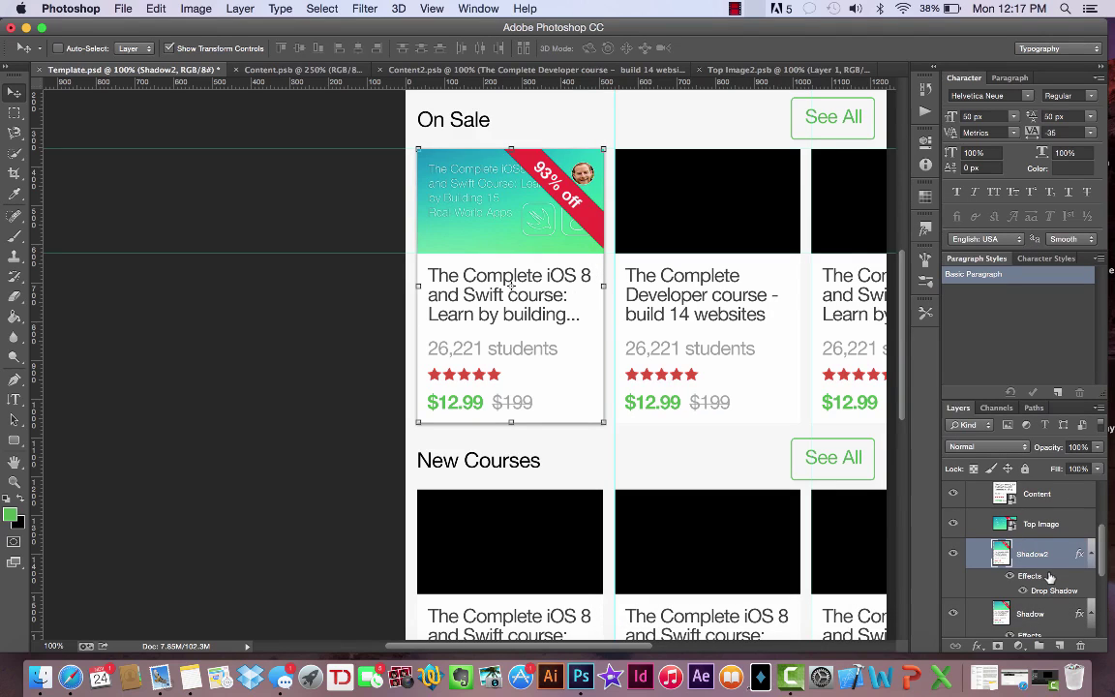
Step: Select Shadow together with Shadow2, merge them, and rename the merged layer Shadow
{"action": "left_click", "coordinate": [1049, 616], "text": "shift"}
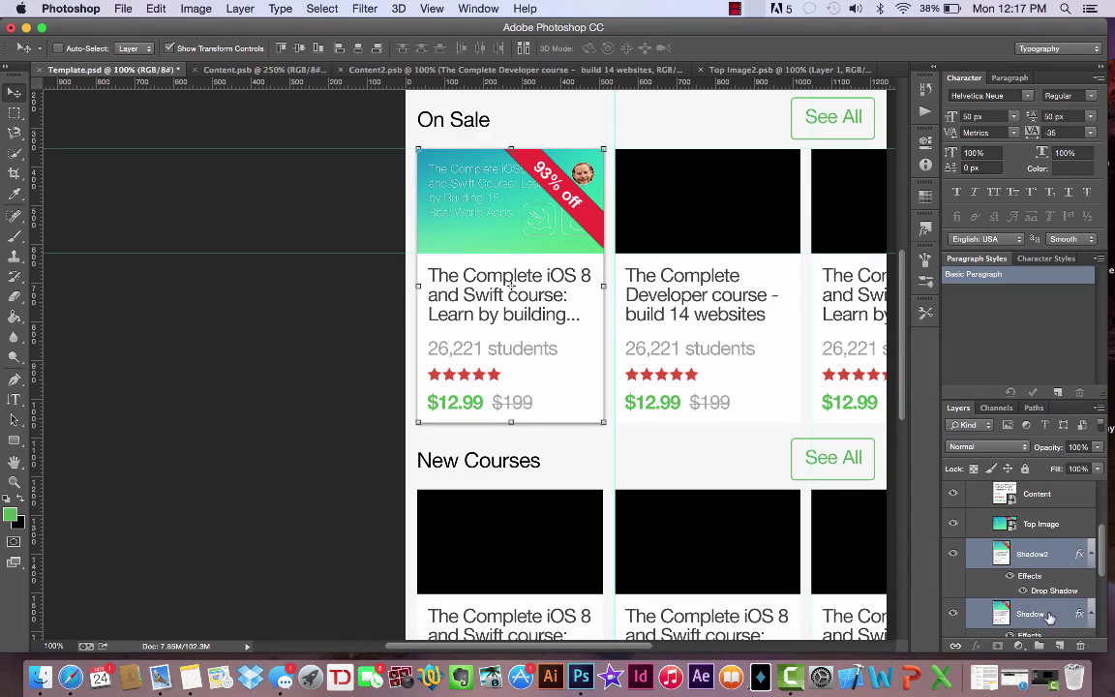
{"action": "right_click", "coordinate": [958, 499]}
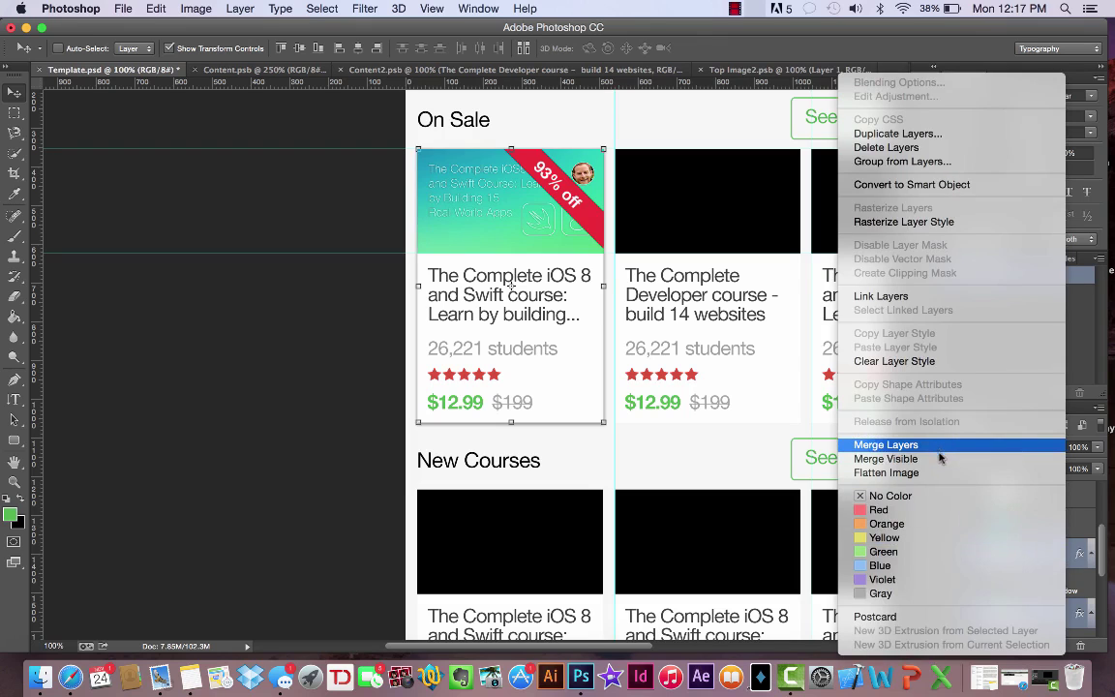
{"action": "left_click", "coordinate": [937, 446]}
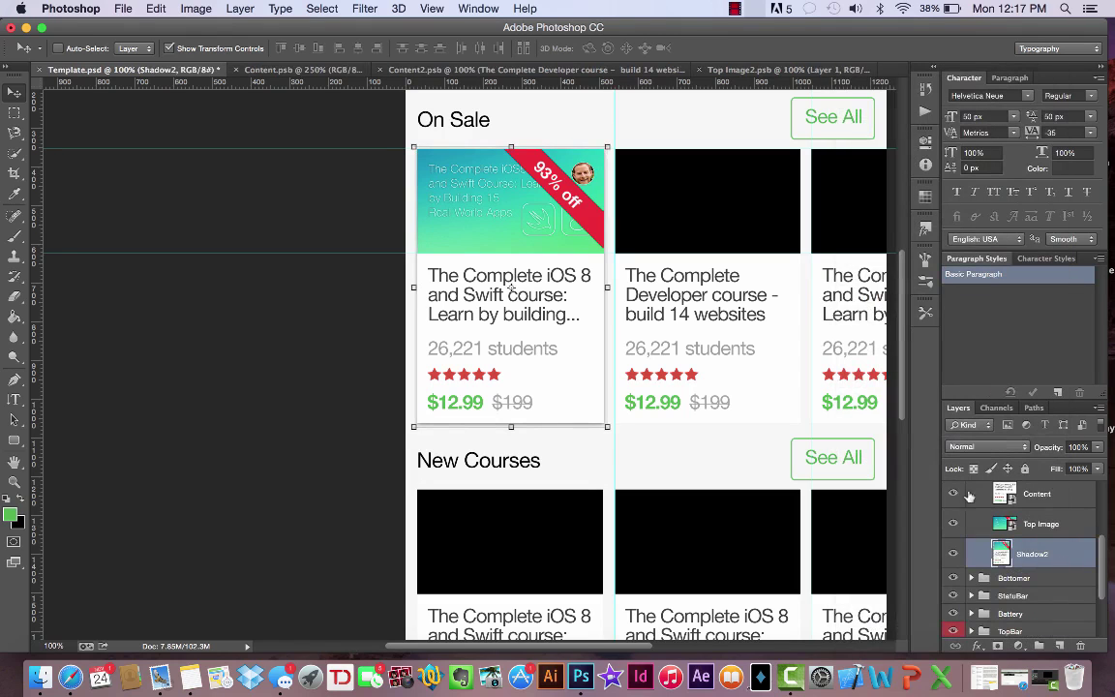
{"action": "double_click", "coordinate": [1033, 554]}
{"action": "type", "text": "Shadow"}
{"action": "key", "text": "Return"}
{"action": "scroll", "coordinate": [789, 448], "scroll_direction": "up", "scroll_amount": 1}
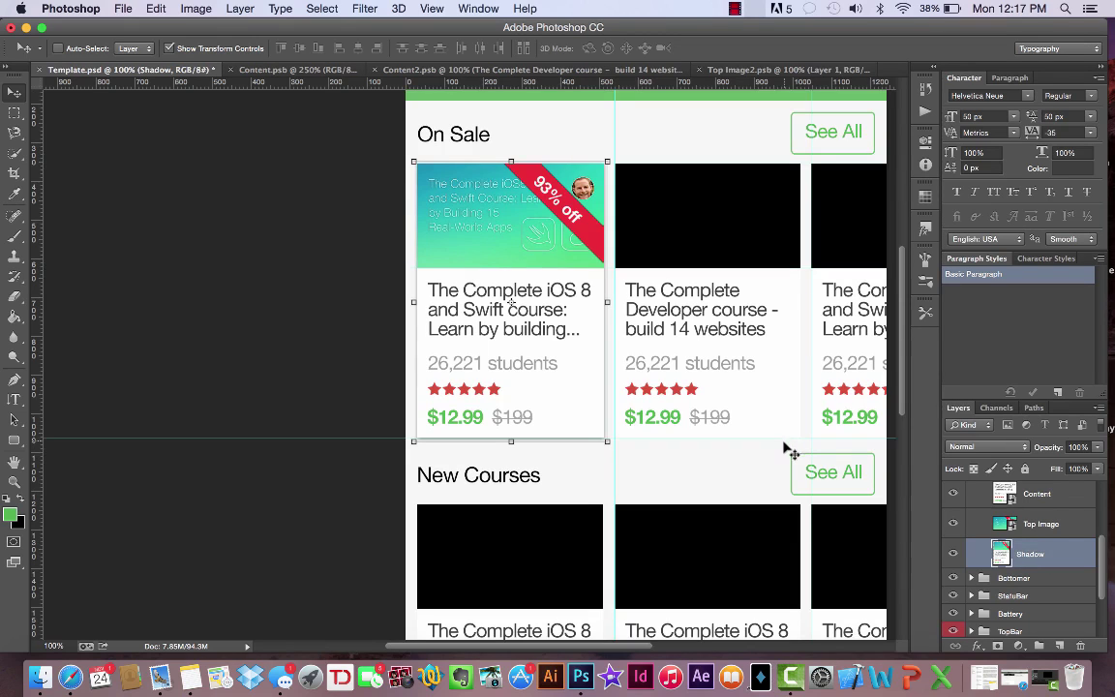